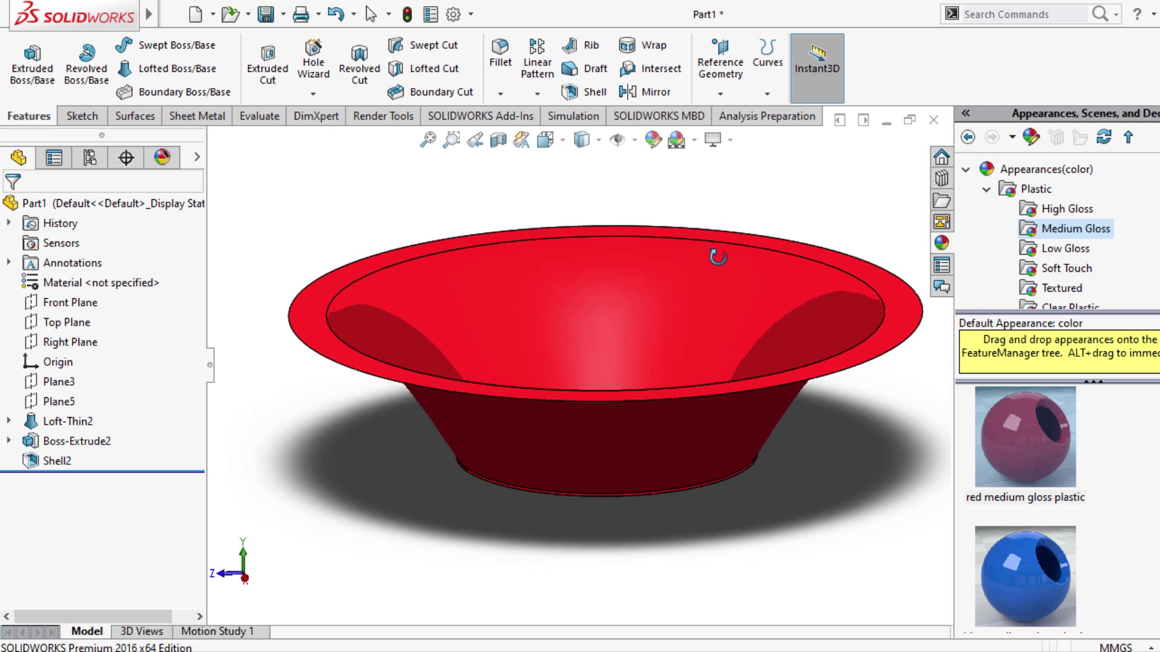
Orbit the finished red glossy bowl to show it from another angle.
mouse_move(717, 256)
middle_down()
mouse_move(717, 236)
mouse_move(683, 337)
mouse_move(686, 212)
mouse_move(847, 262)
mouse_move(899, 239)
mouse_move(777, 320)
mouse_move(725, 293)
middle_up()
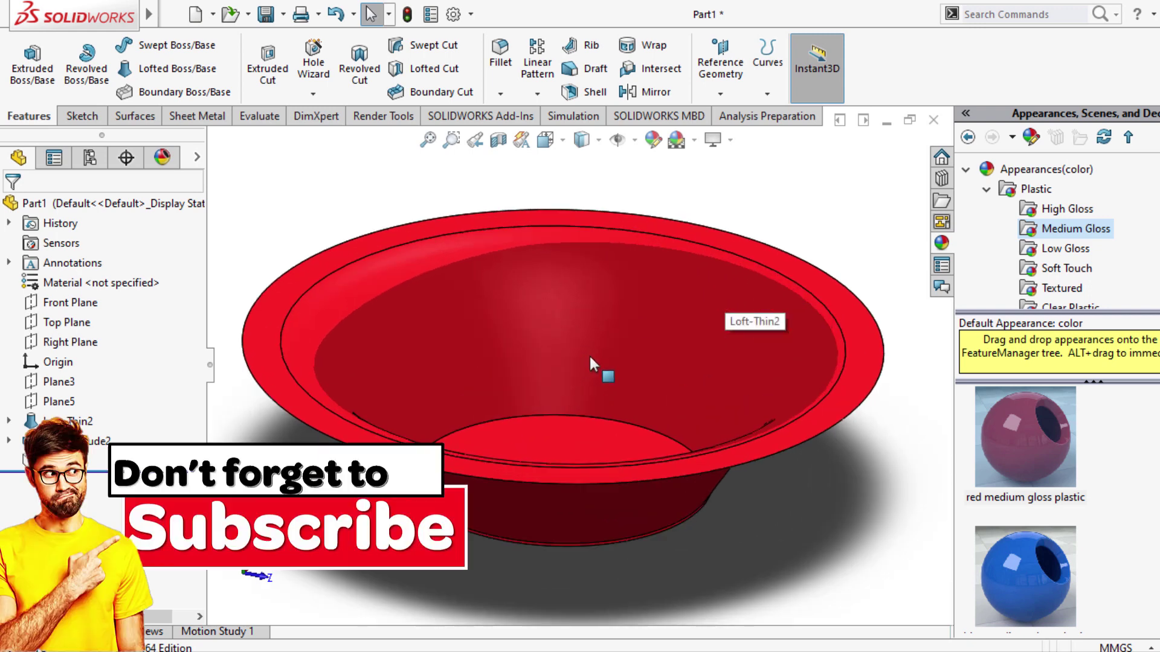
Tilt the bowl view and roll the feature history back to just below Origin.
mouse_move(589, 356)
middle_down()
mouse_move(658, 312)
mouse_move(735, 215)
mouse_move(632, 406)
mouse_move(655, 417)
mouse_move(586, 476)
mouse_move(620, 489)
mouse_move(679, 435)
mouse_move(668, 375)
mouse_move(604, 376)
middle_up()
drag(60, 472, 61, 373)
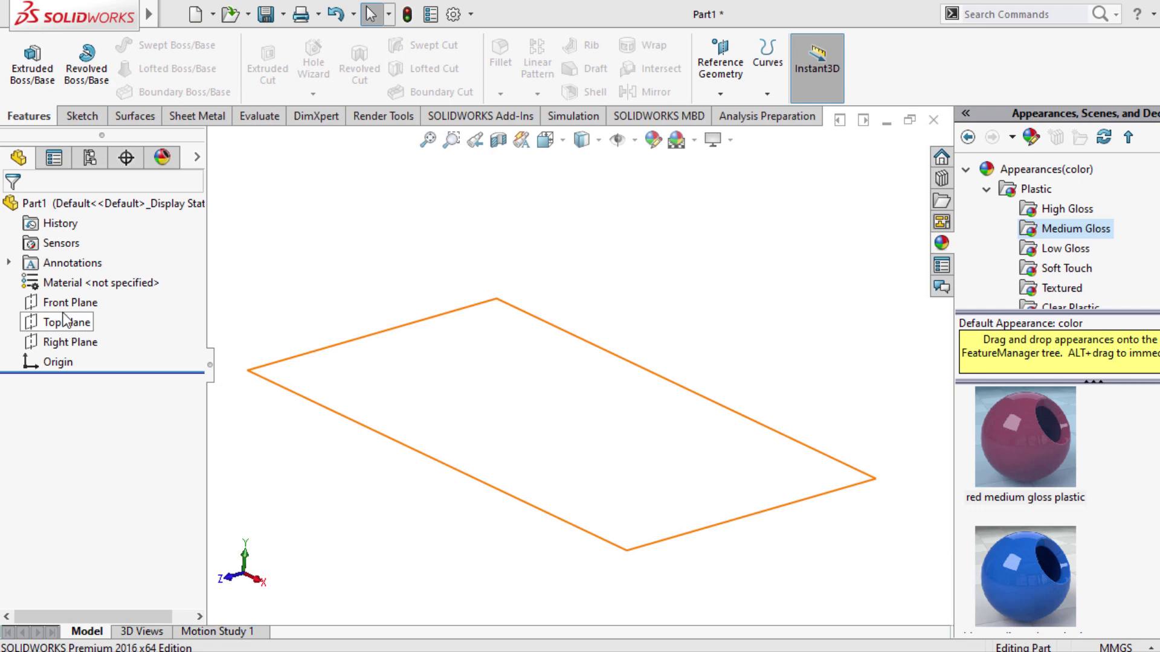
Sketch a Ø100 circle centred on the origin on the Top Plane.
click(65, 320)
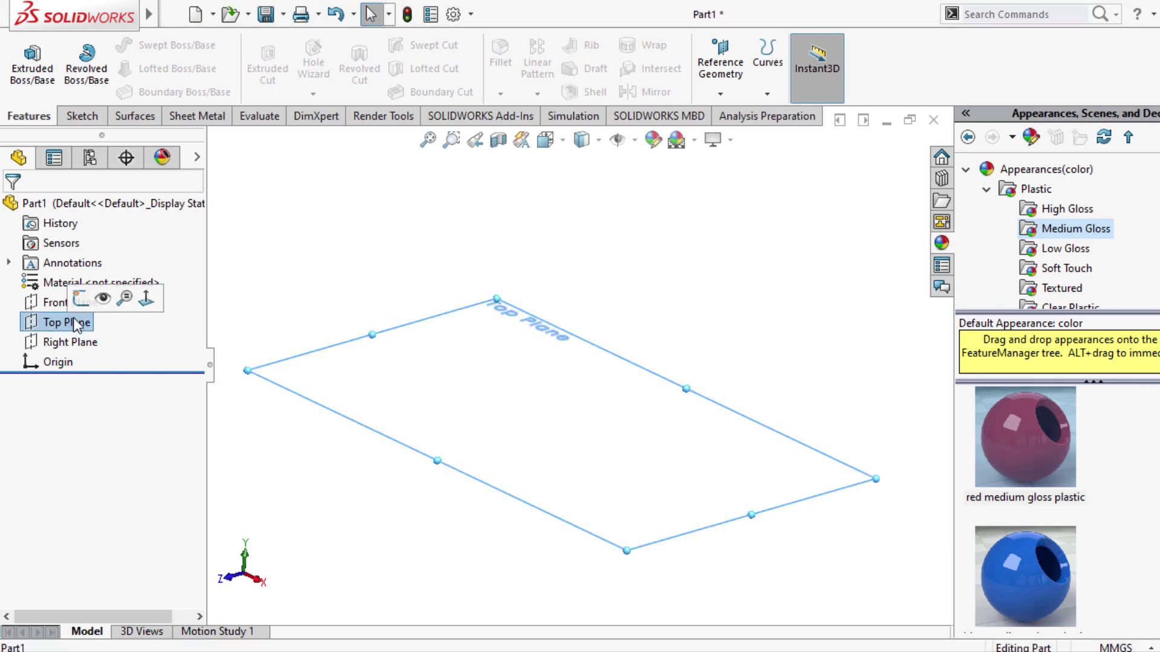
click(83, 301)
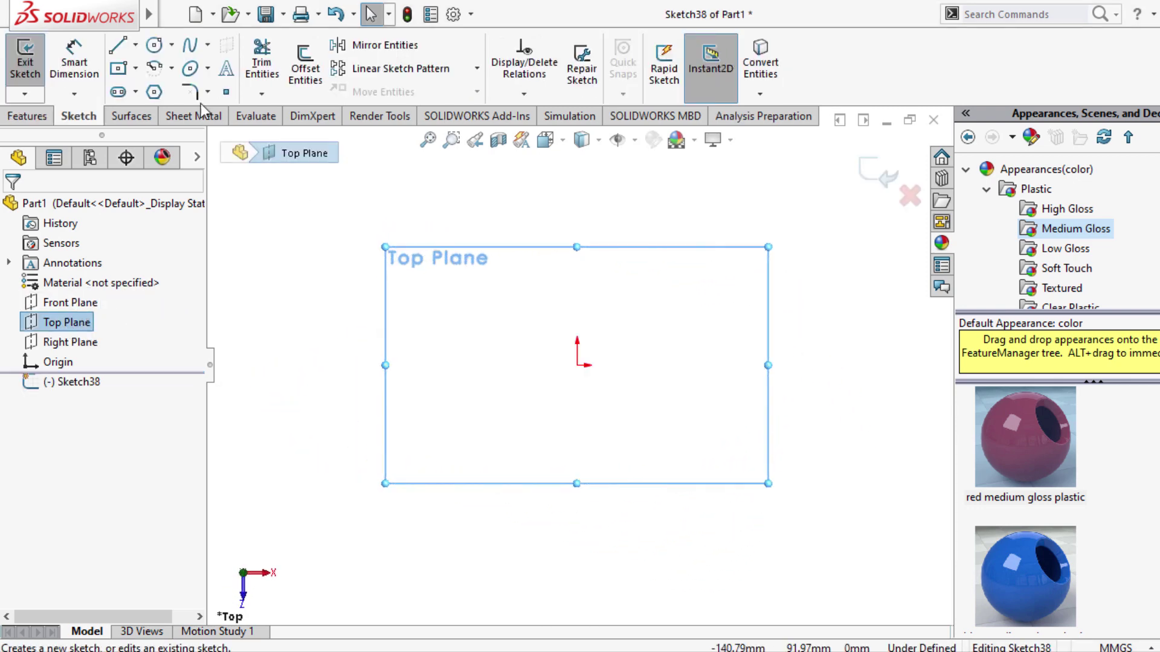
click(577, 365)
click(660, 290)
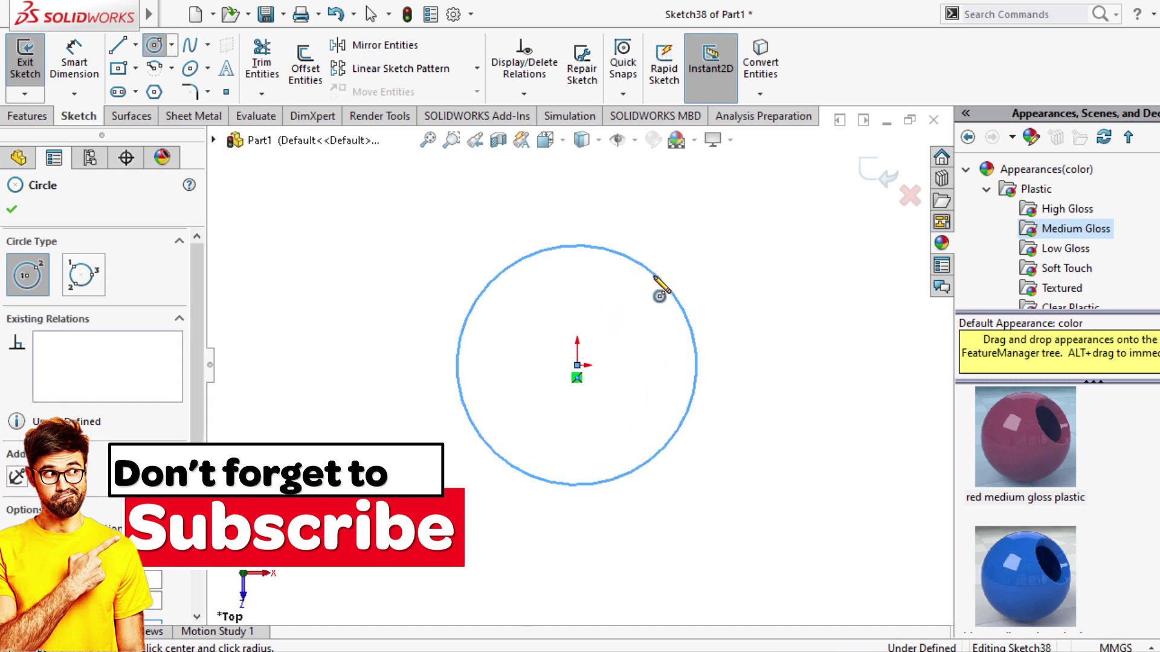
click(74, 60)
click(474, 313)
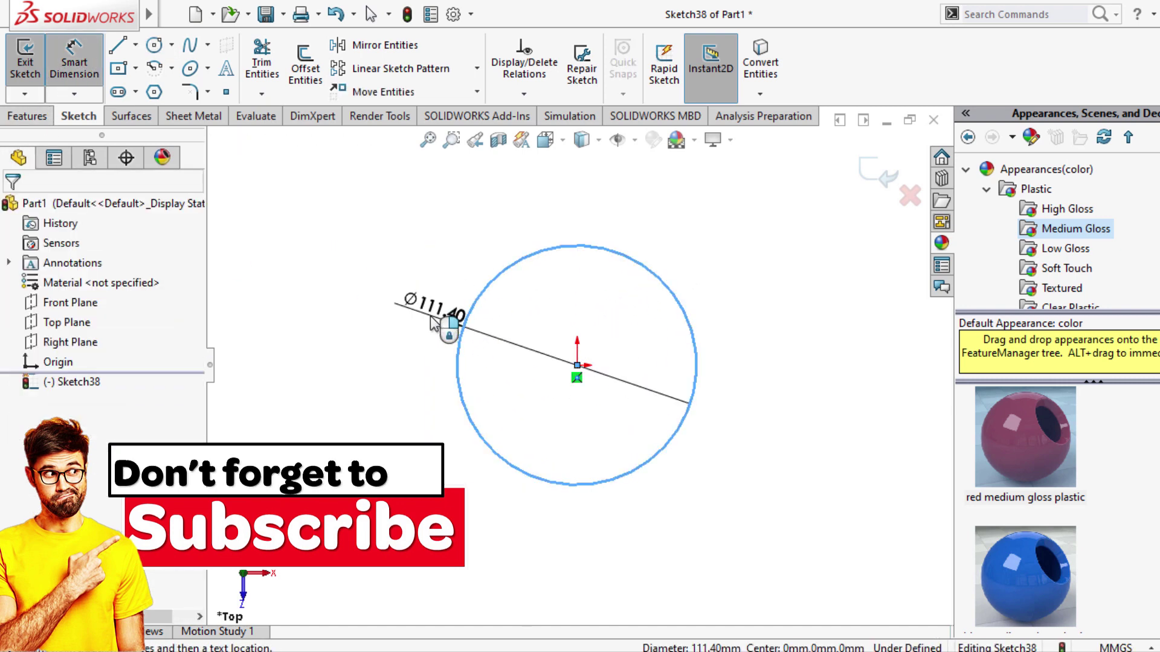
click(447, 323)
text(100)
key(Return)
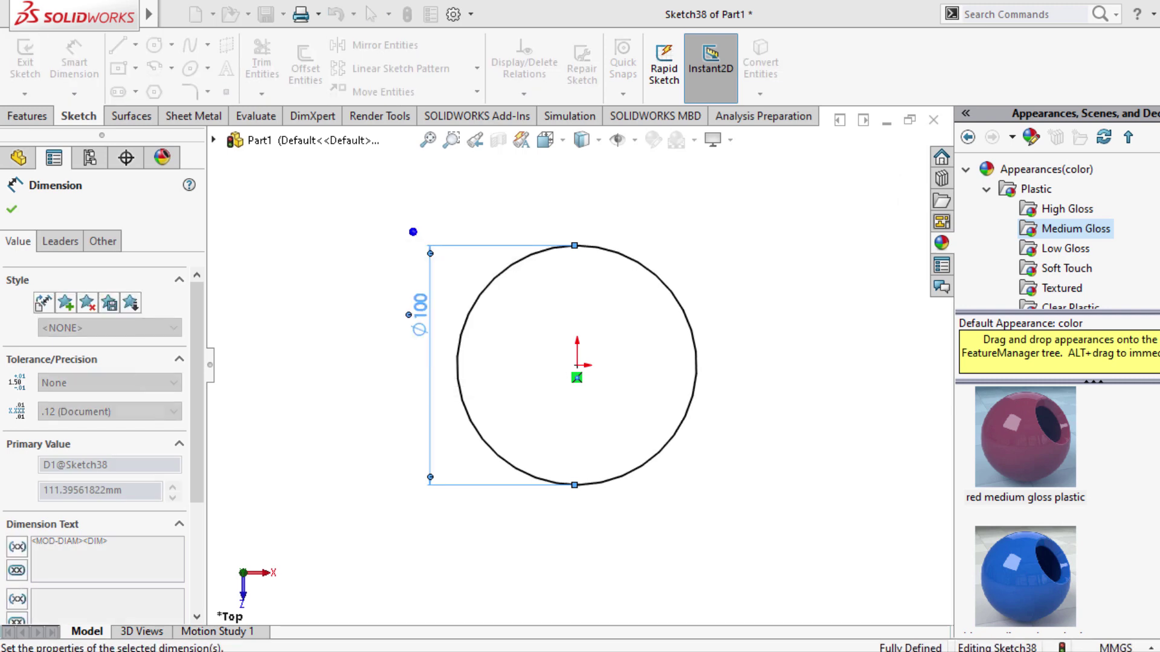
click(13, 211)
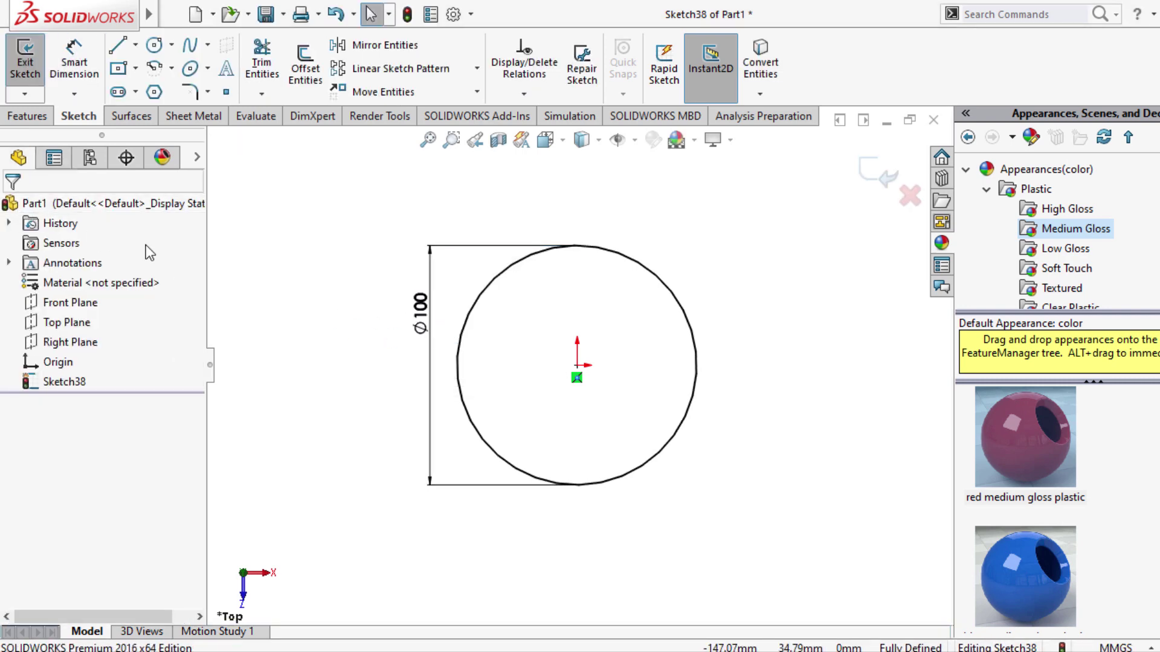
Orbit to an angled view and exit Sketch38 with the Ø100 circle.
mouse_move(619, 417)
middle_down()
mouse_move(606, 301)
mouse_move(616, 260)
middle_up()
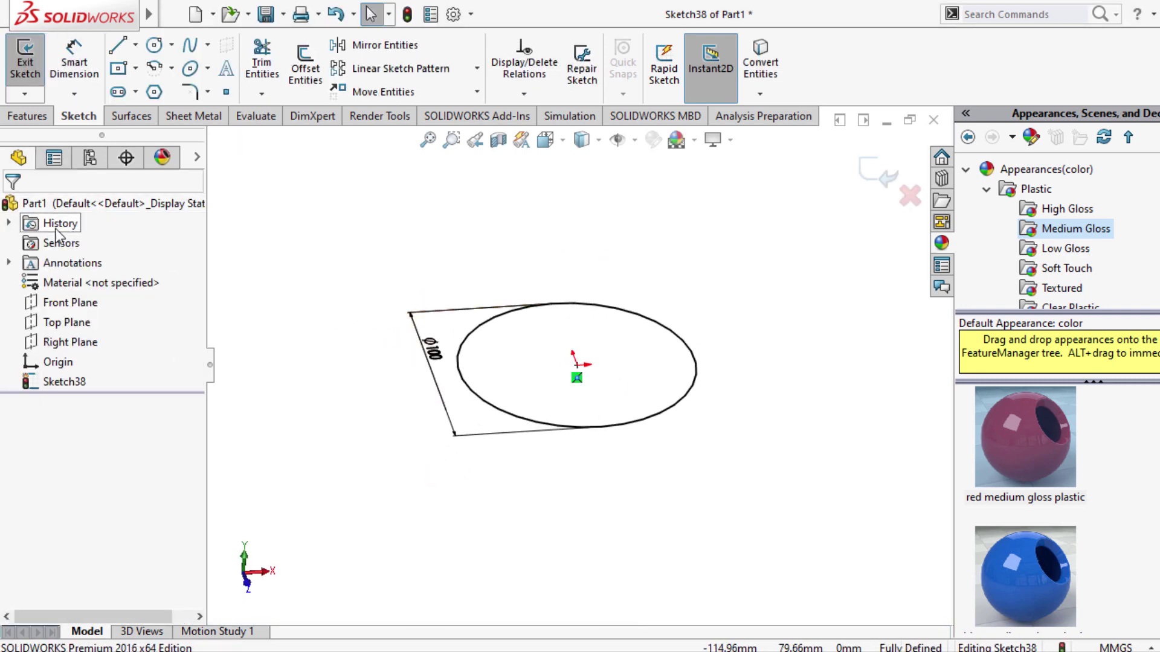
click(43, 116)
click(722, 82)
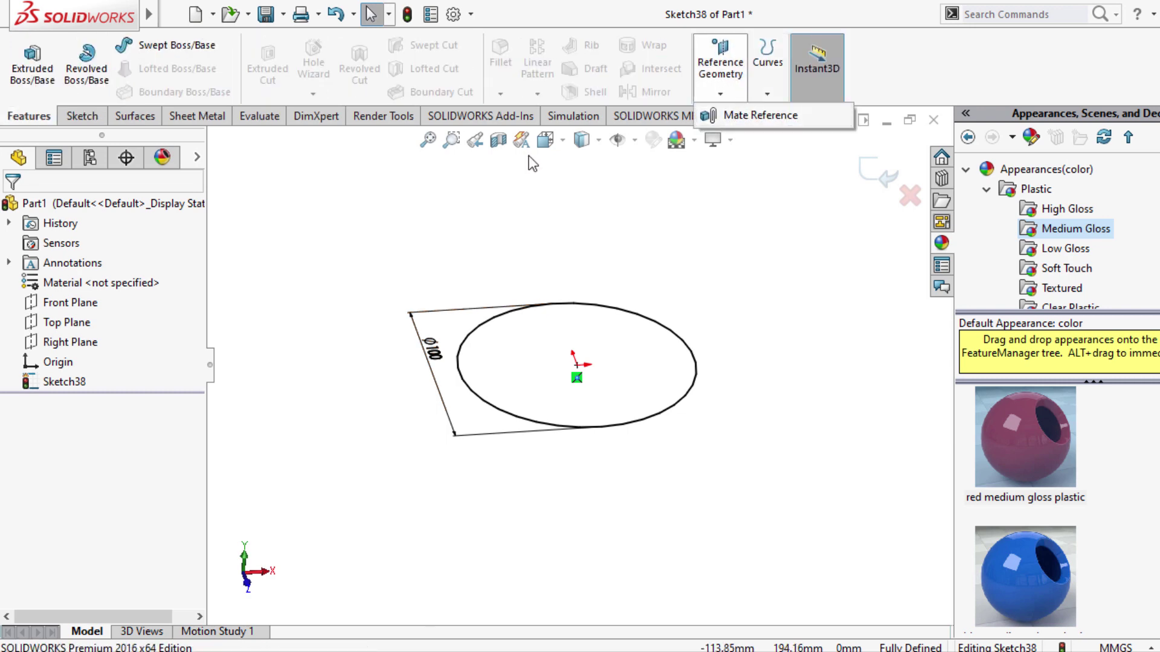
click(82, 118)
click(25, 60)
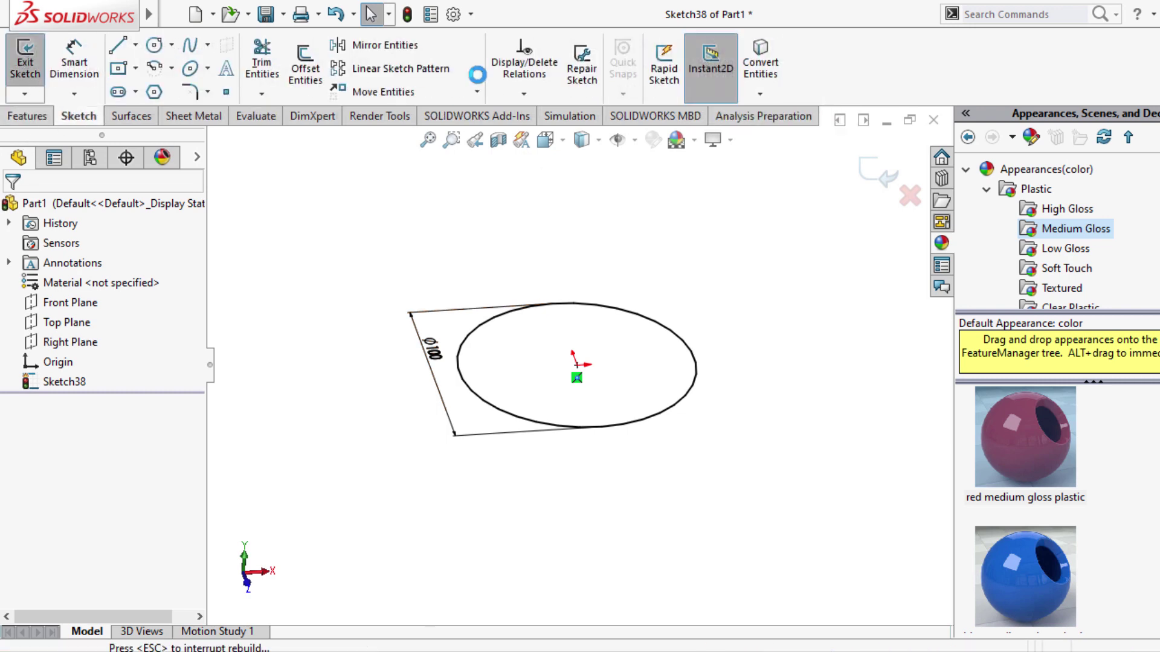
click(717, 79)
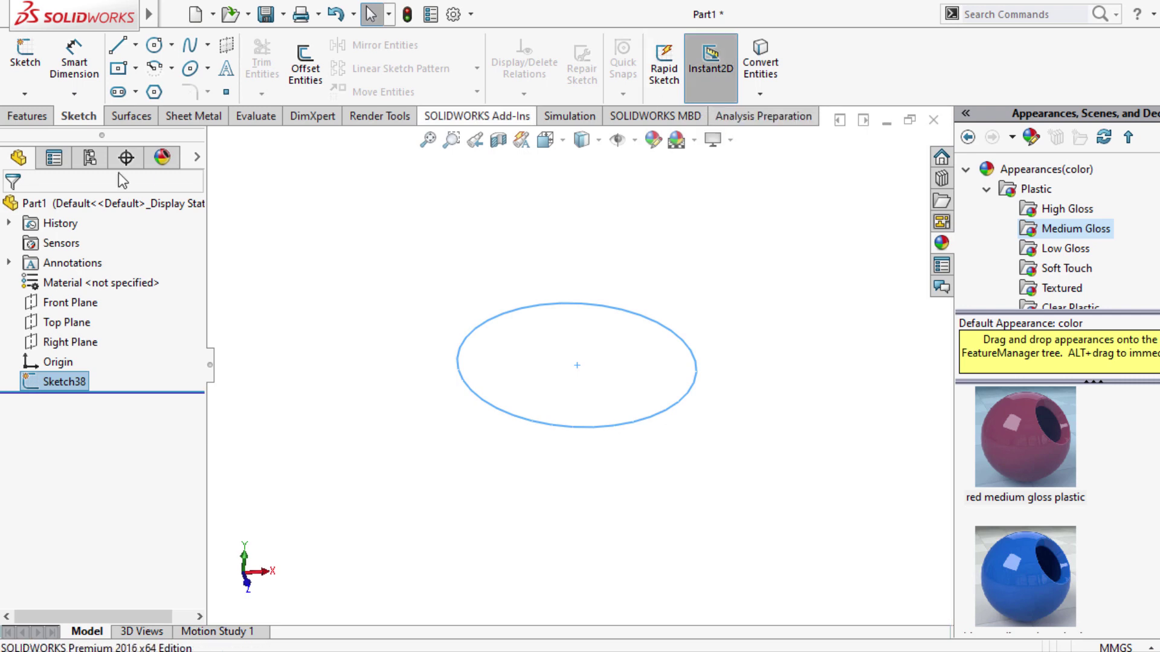
click(29, 116)
Create Plane3 parallel to the Top Plane at a 45 mm offset.
click(719, 69)
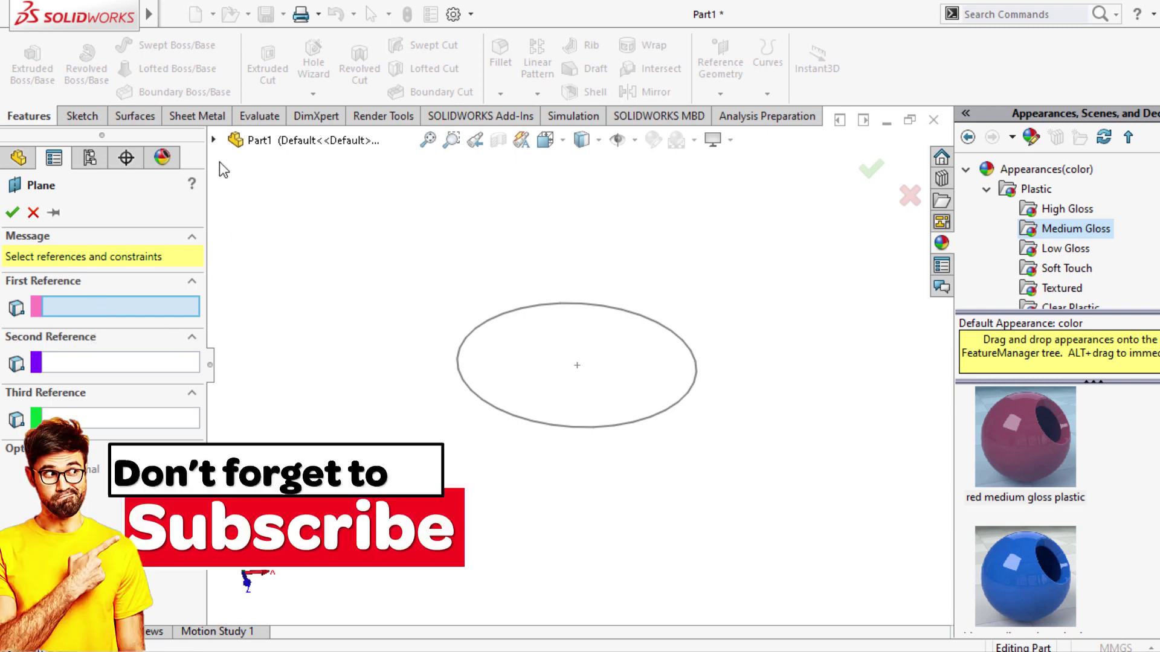
click(214, 141)
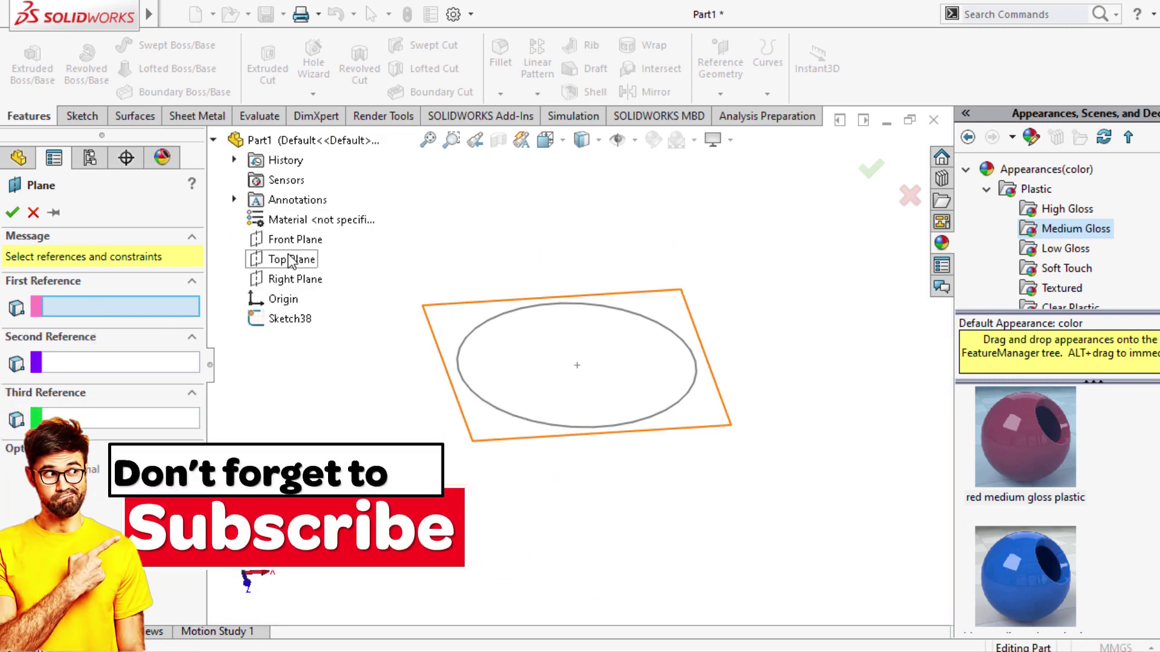
click(289, 260)
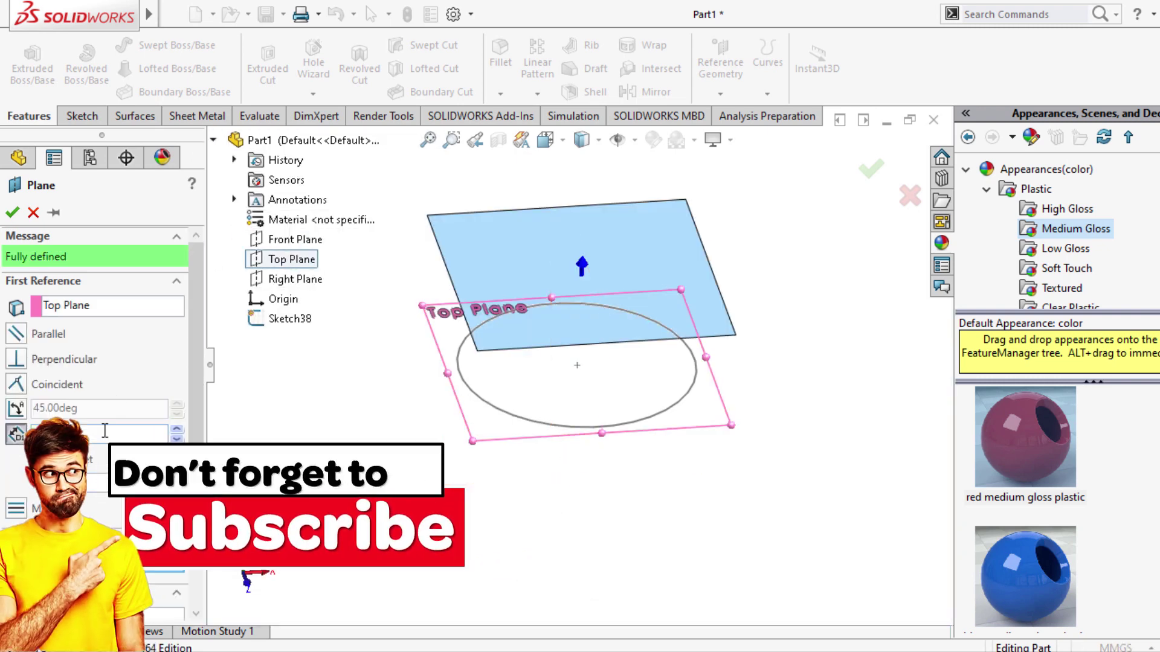
drag(104, 434, 3, 434)
text(45)
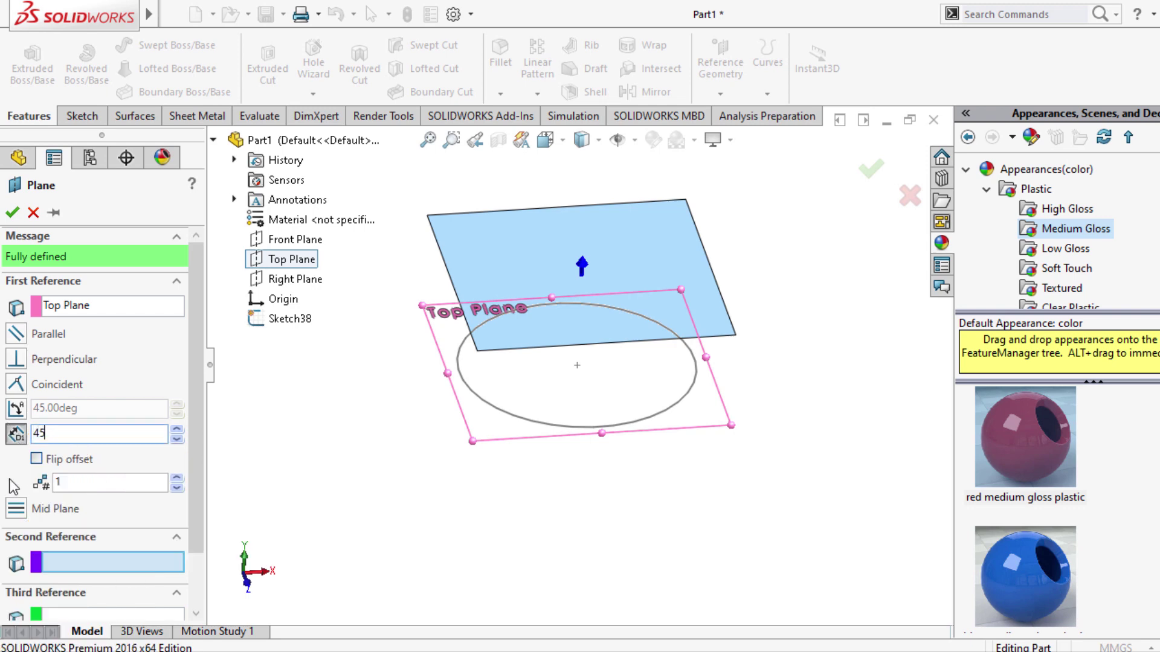
key(Return)
click(13, 213)
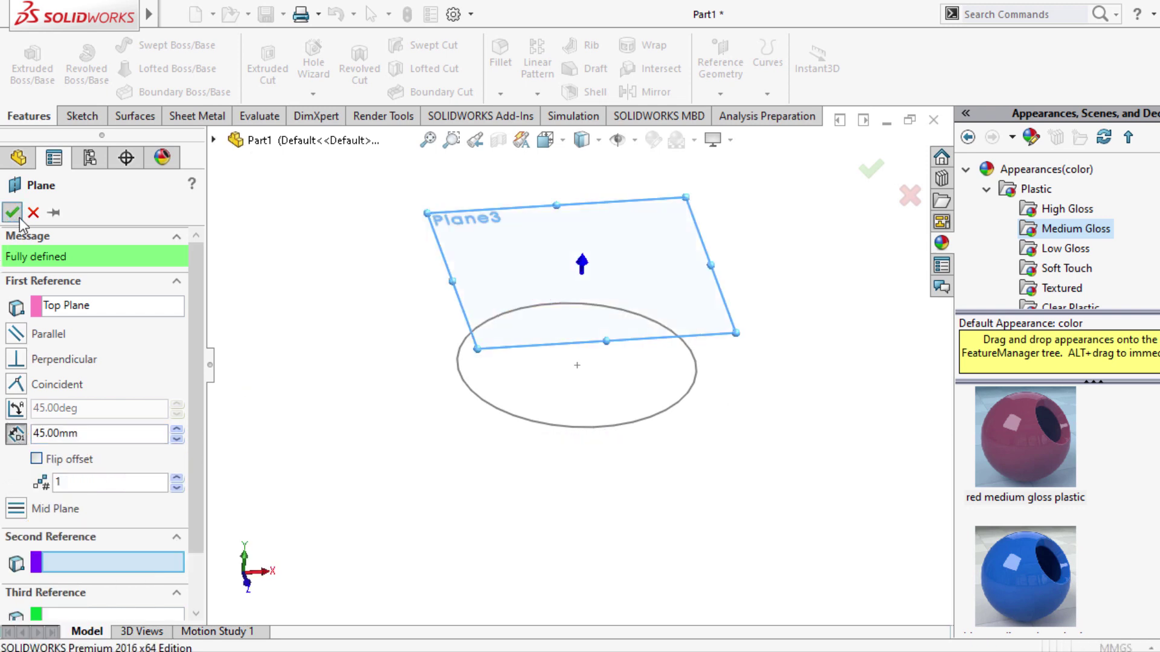
mouse_move(589, 357)
middle_down()
mouse_move(574, 251)
mouse_move(581, 291)
middle_up()
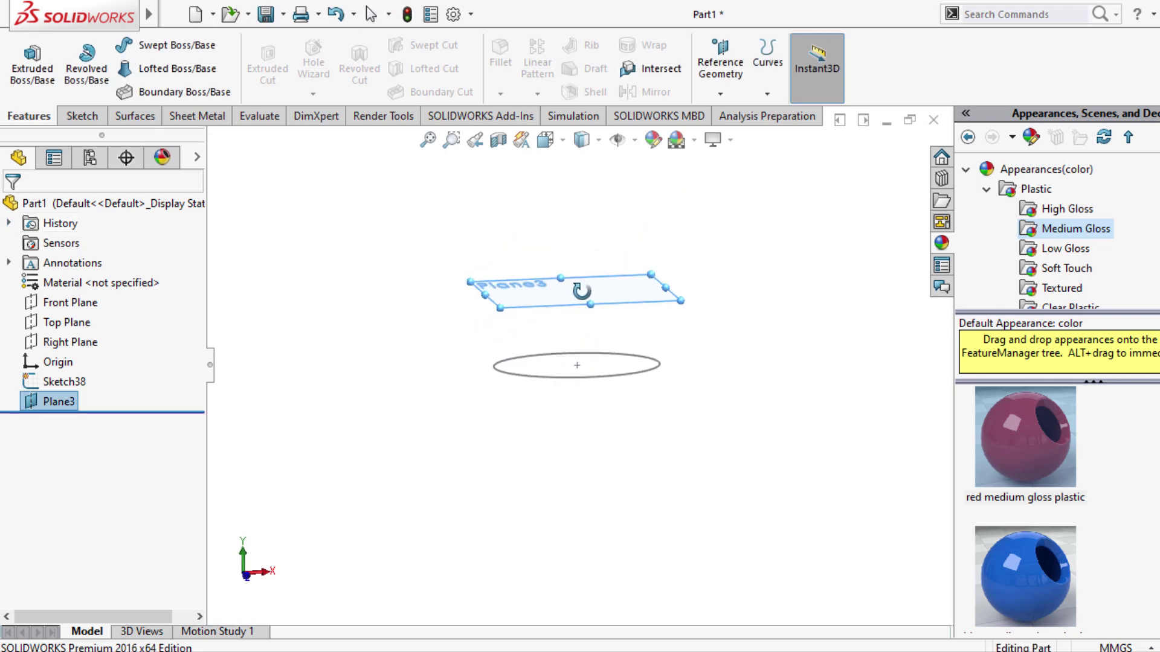
Start a reference plane offset from Plane3, then cancel it.
scroll(571, 288, down, 3)
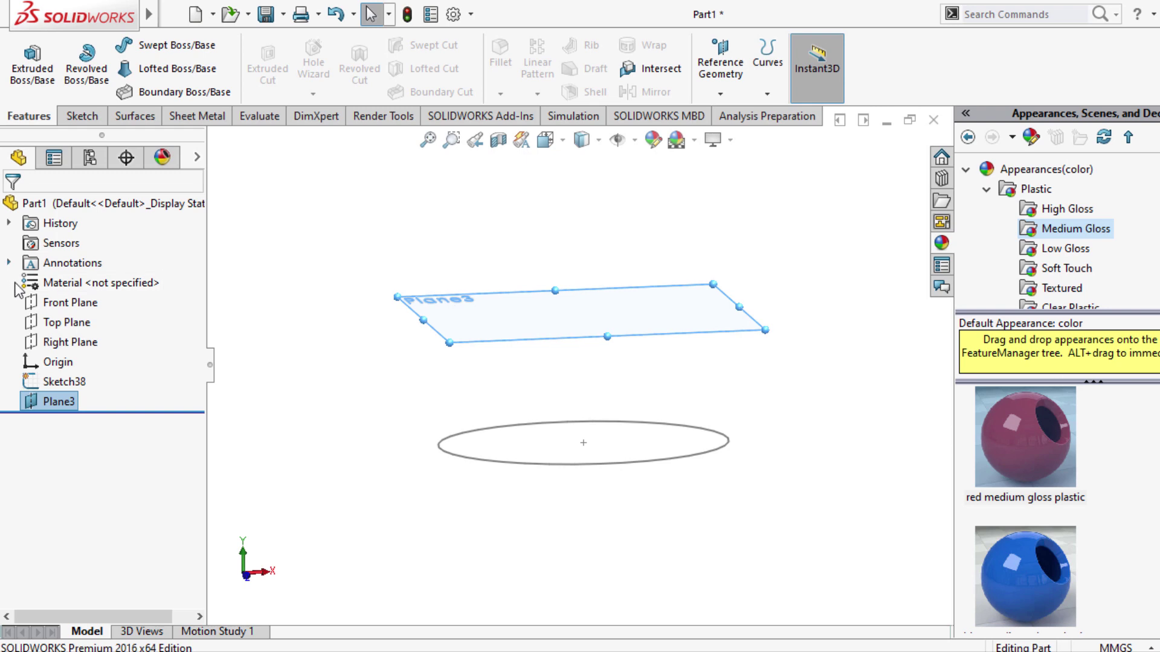
right_click(62, 411)
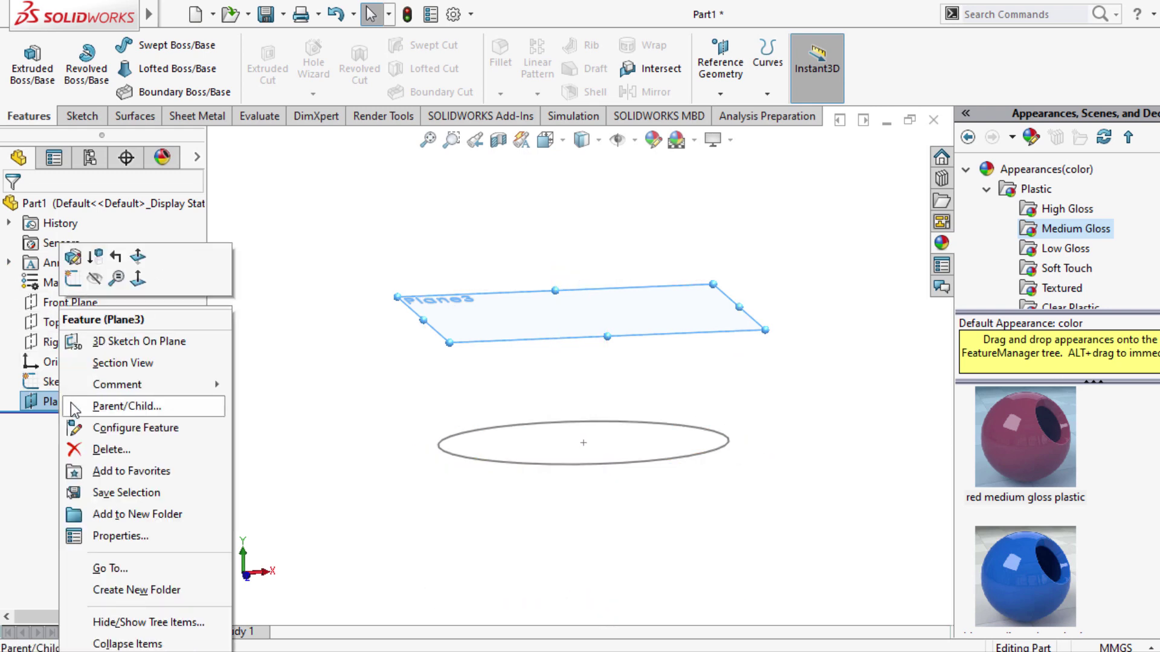
click(29, 457)
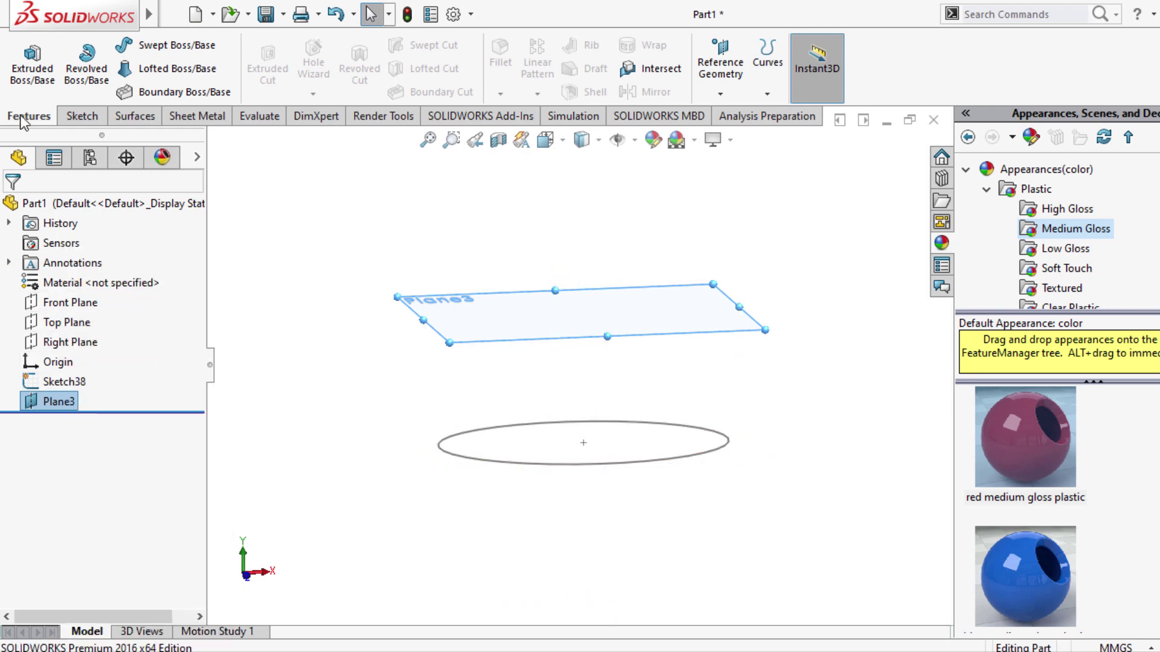
click(722, 73)
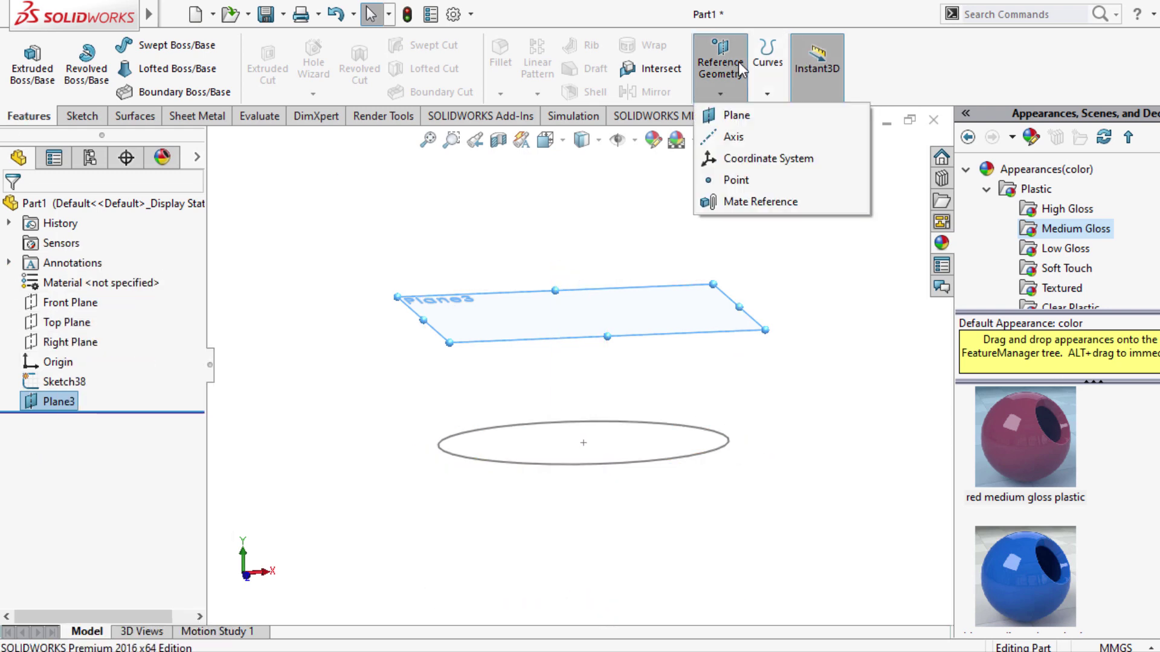
click(736, 114)
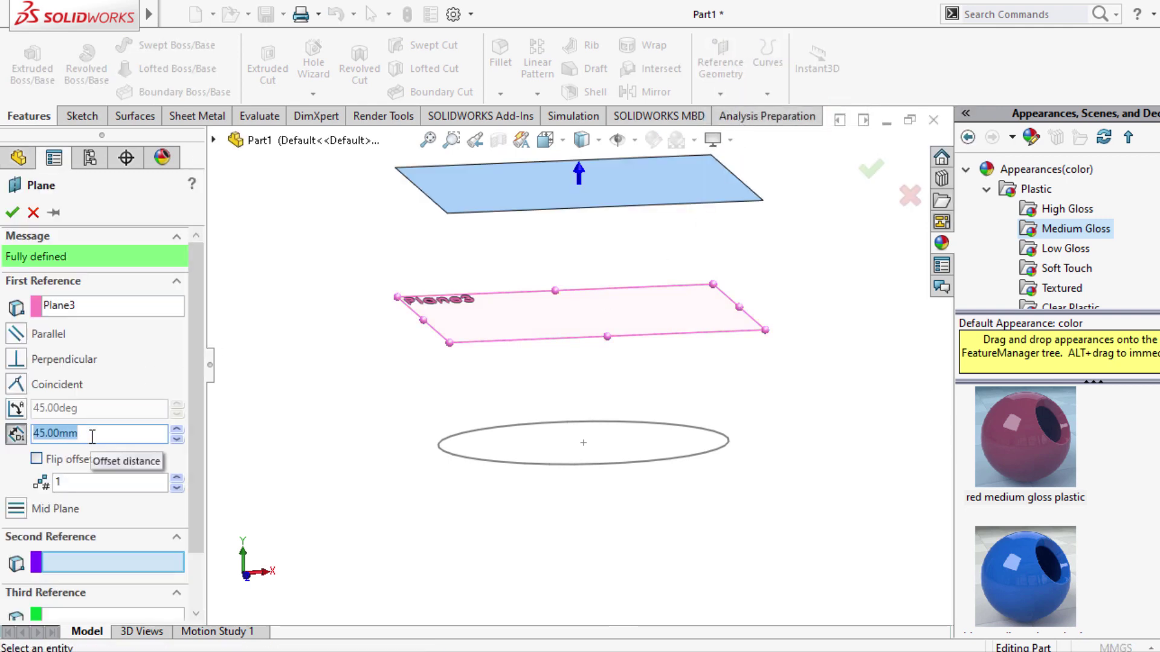
key(Escape)
Create another reference plane from the Top Plane, sitting just above Plane3.
click(730, 71)
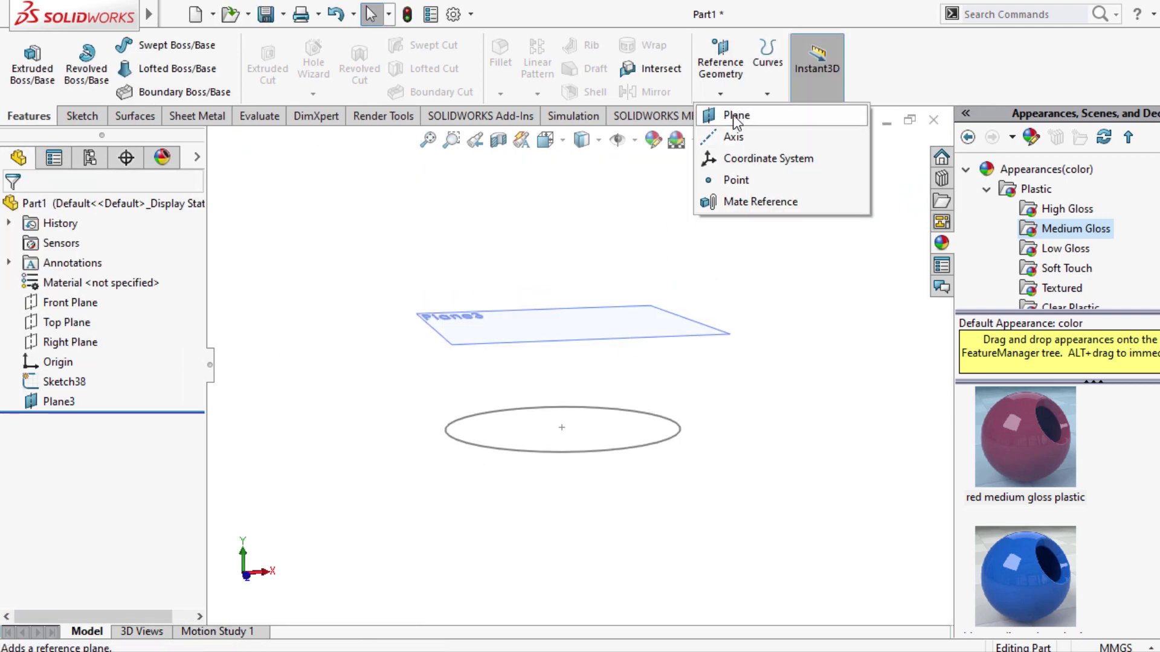
click(734, 118)
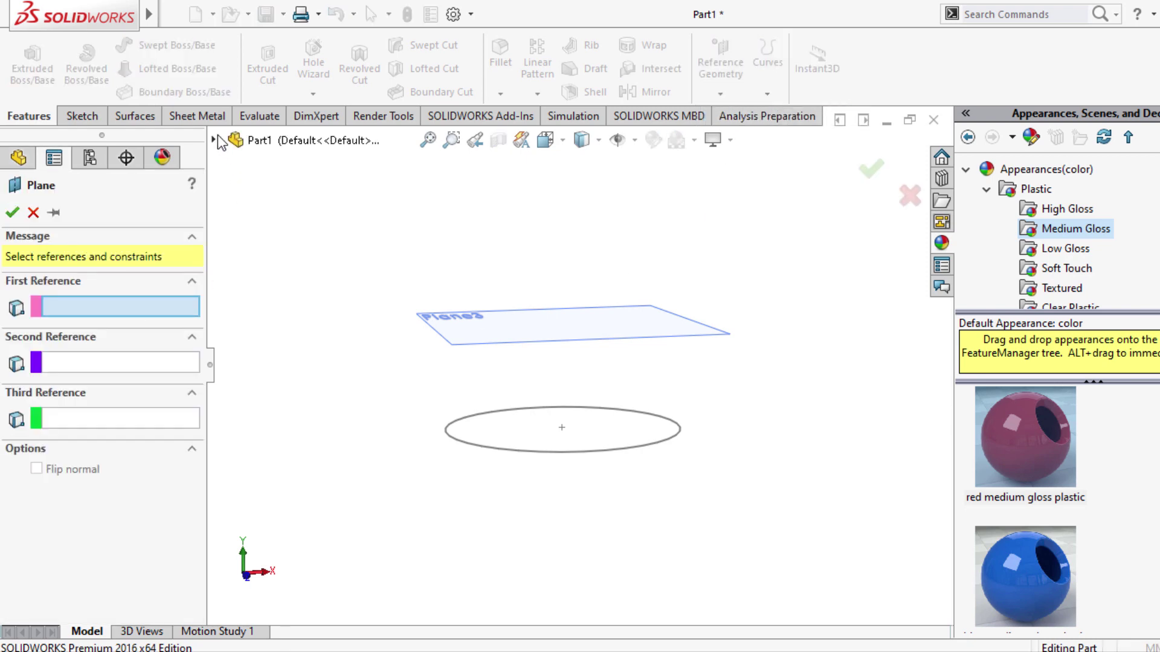
click(214, 139)
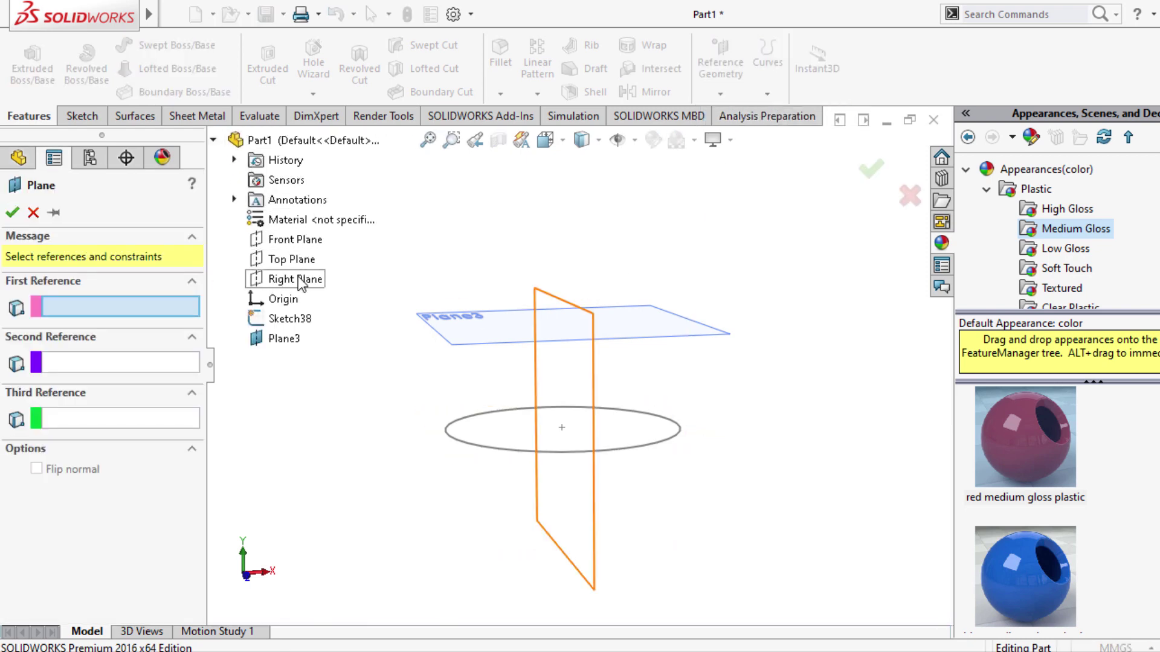
click(294, 264)
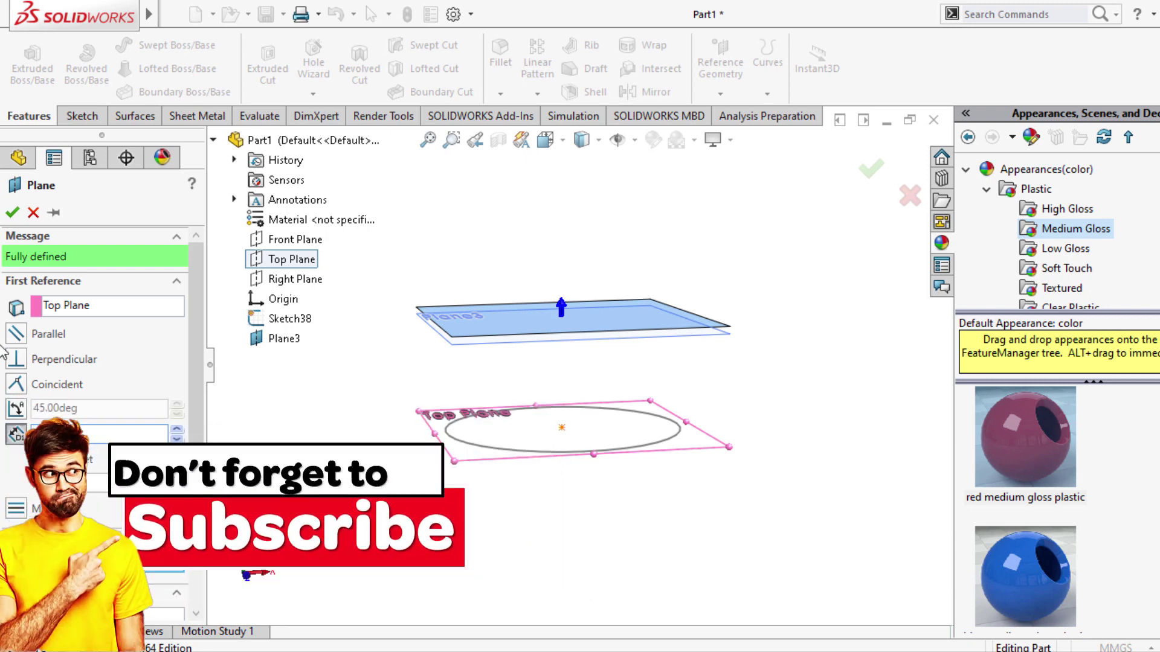
click(12, 212)
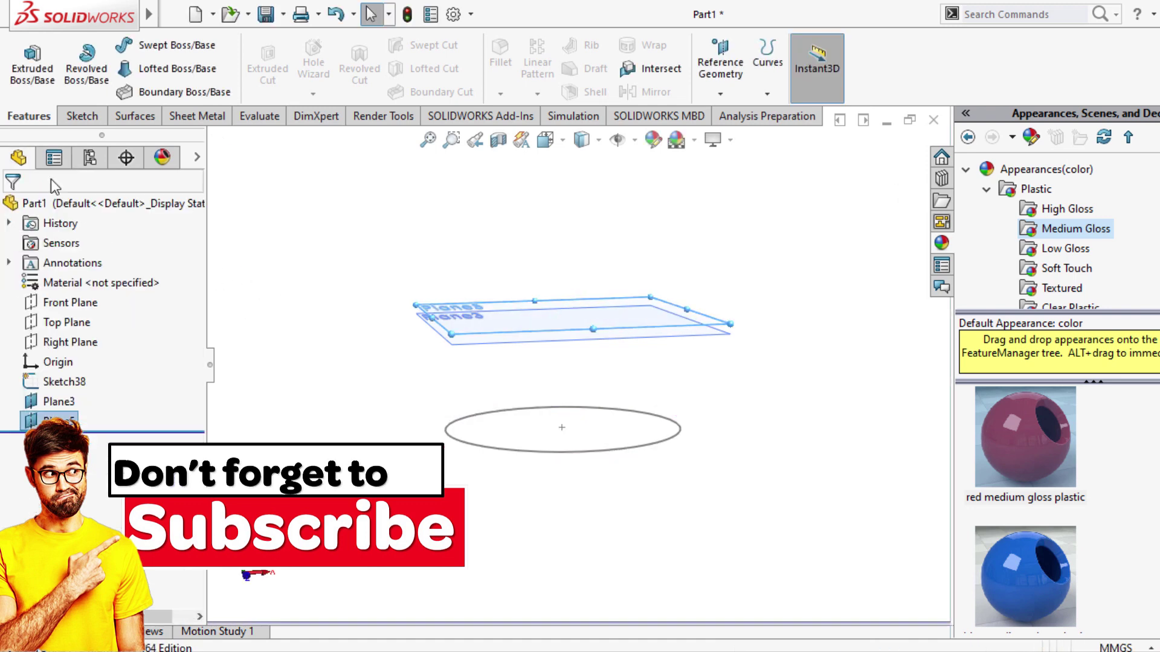
Start Sketch39 on Plane3 and set the view Normal To that plane.
mouse_move(637, 272)
middle_down()
mouse_move(598, 315)
mouse_move(375, 284)
middle_up()
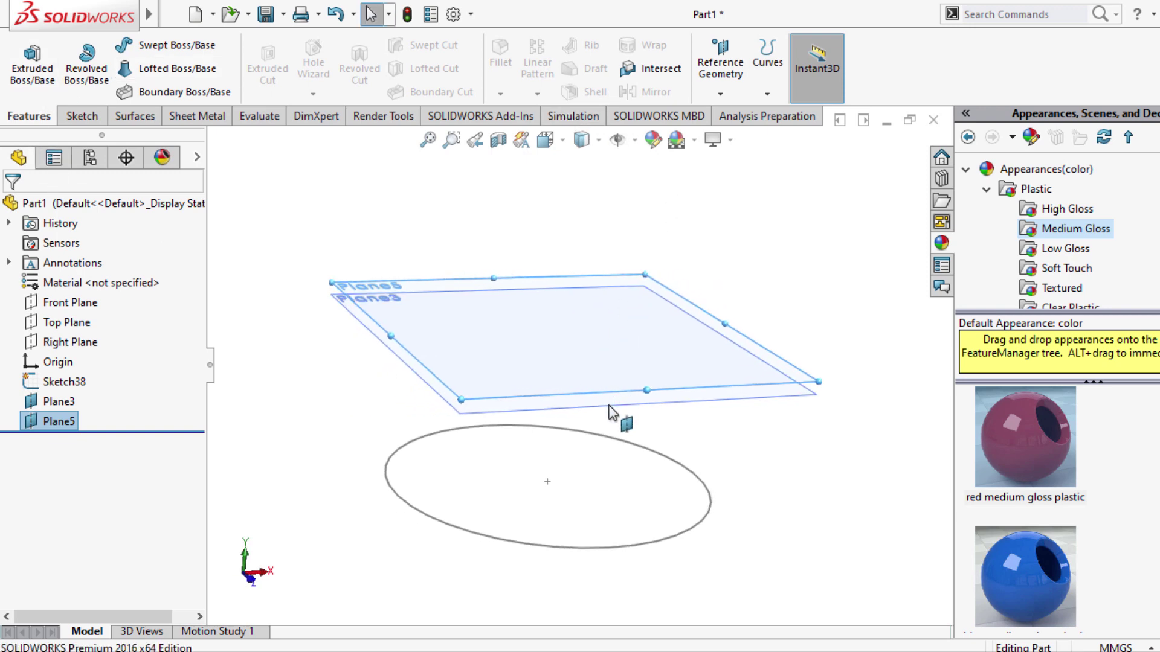
right_click(431, 385)
click(466, 332)
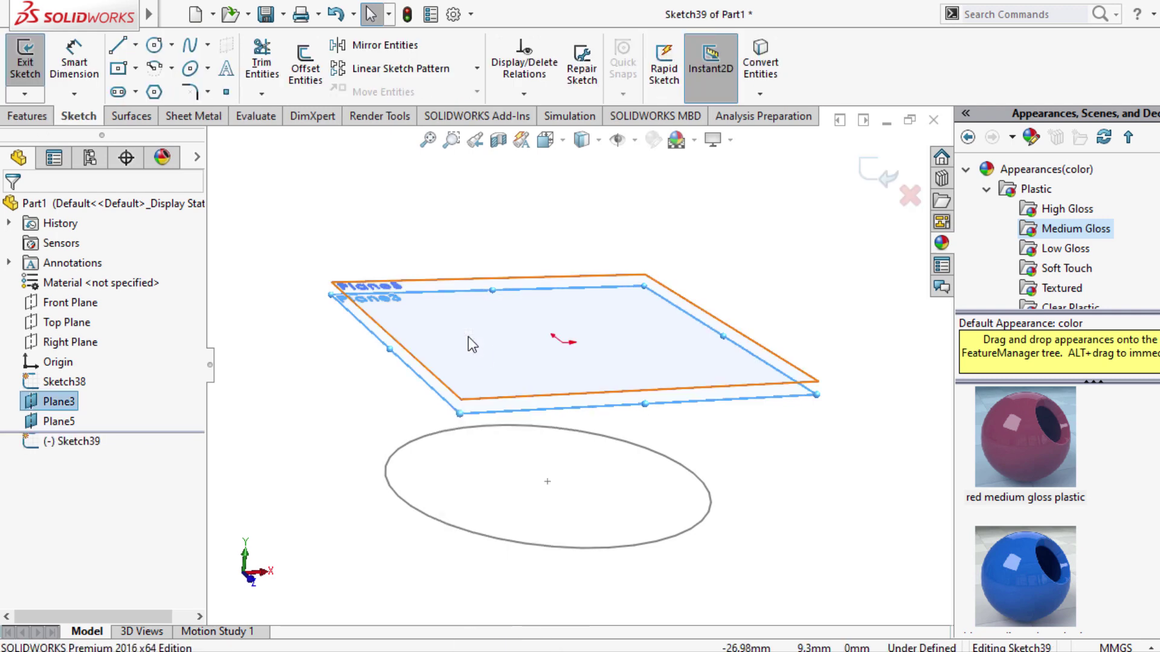
right_click(424, 387)
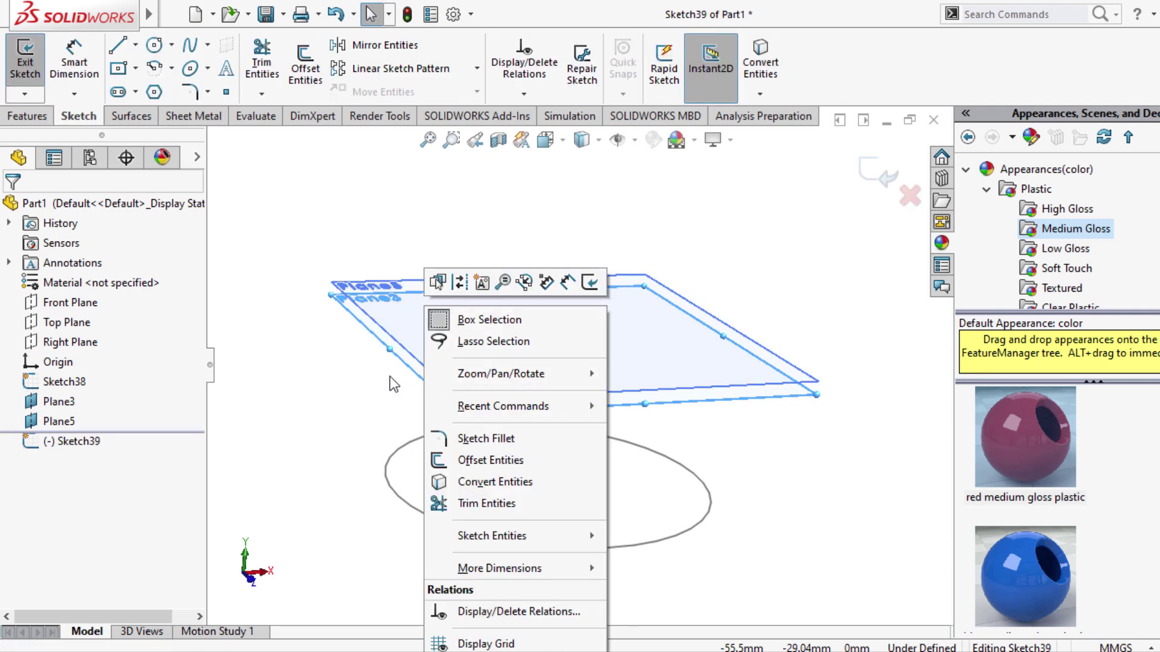
click(370, 371)
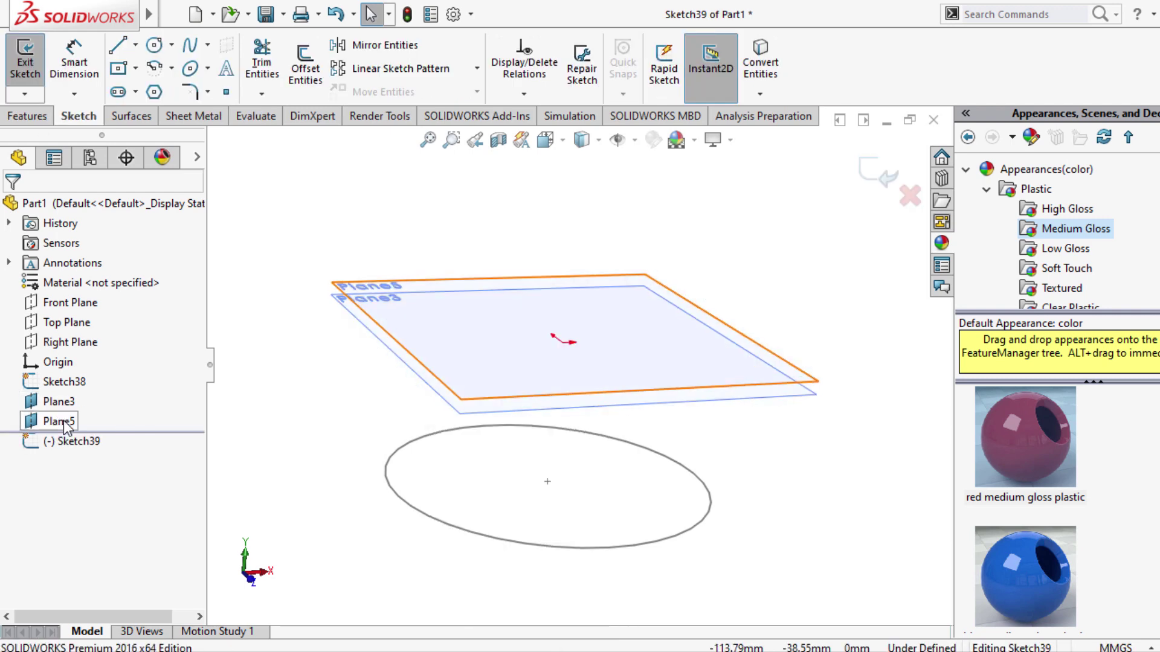
right_click(61, 404)
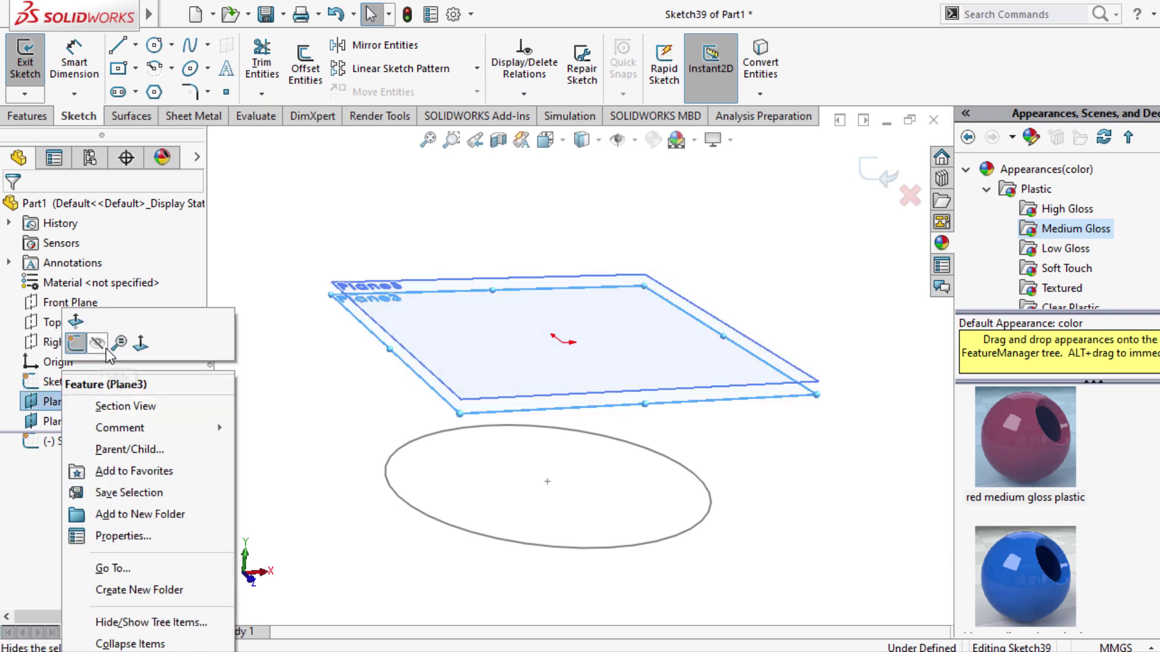
click(142, 342)
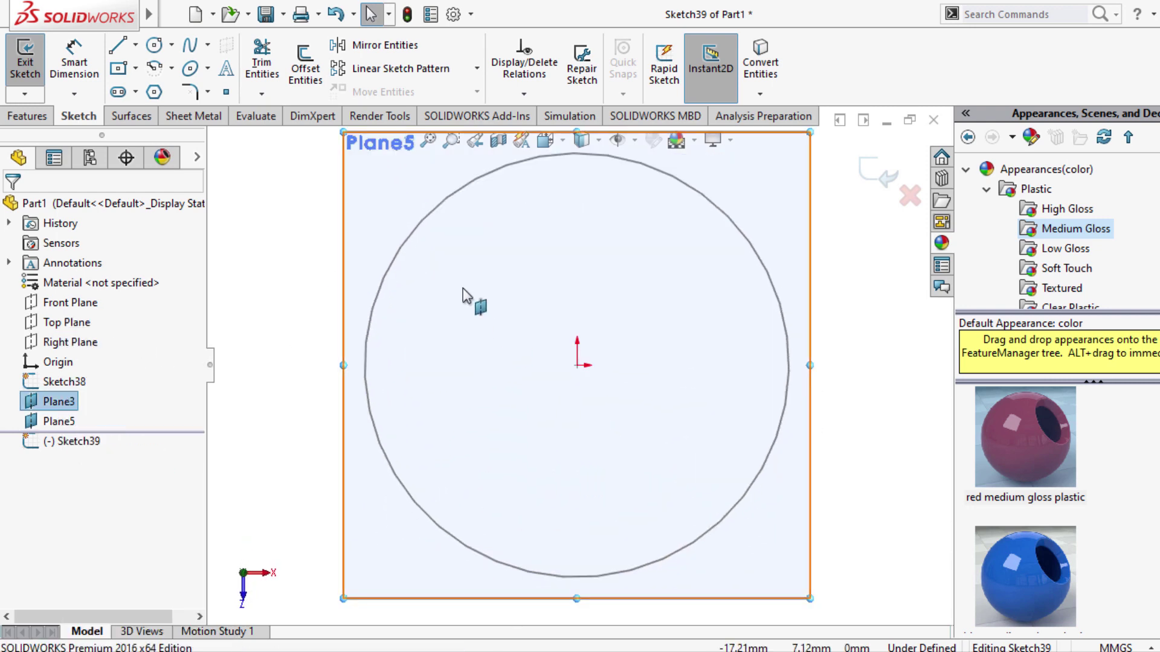
Draw a circle at the origin and dimension its diameter to 170 mm.
click(155, 45)
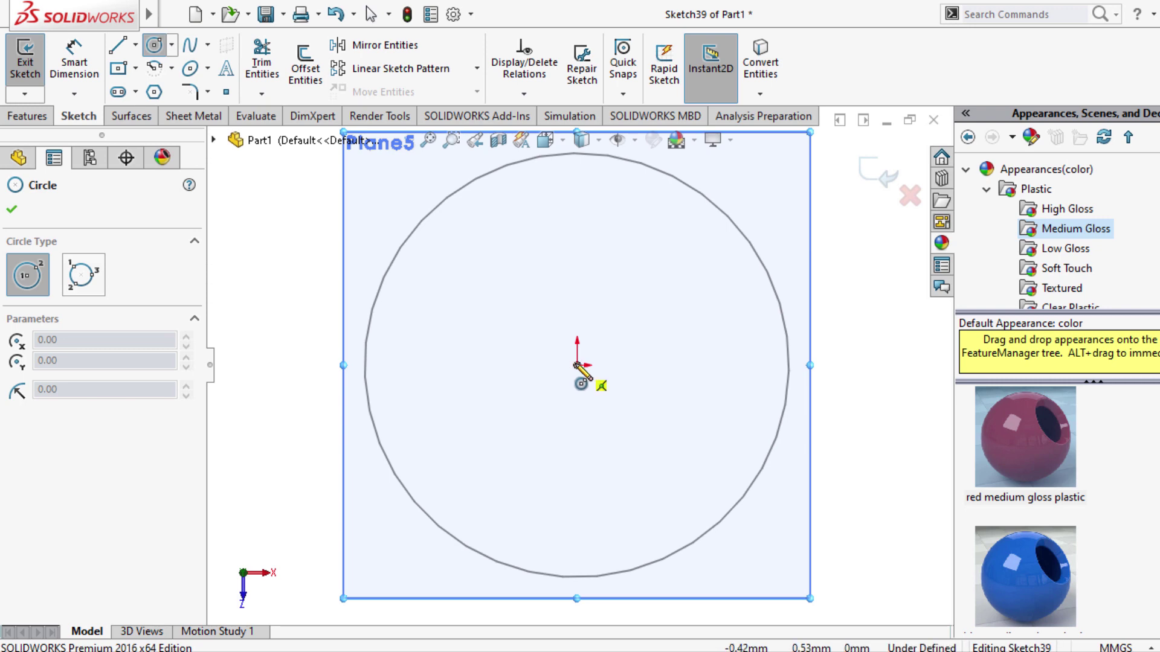
click(578, 365)
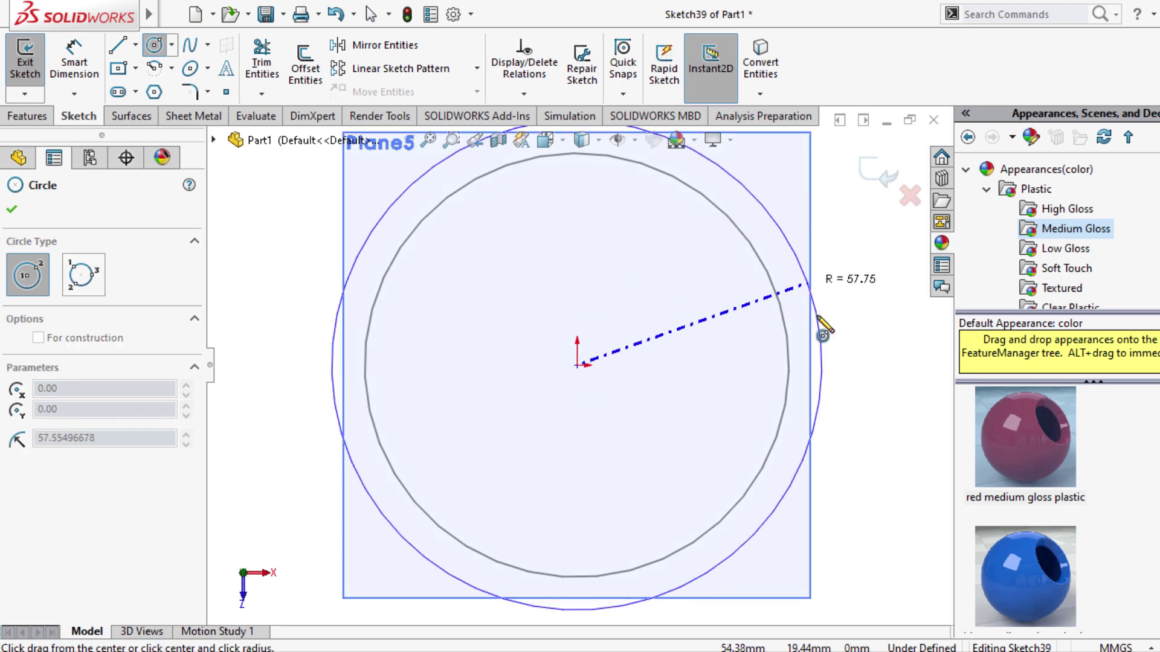
click(813, 366)
click(95, 67)
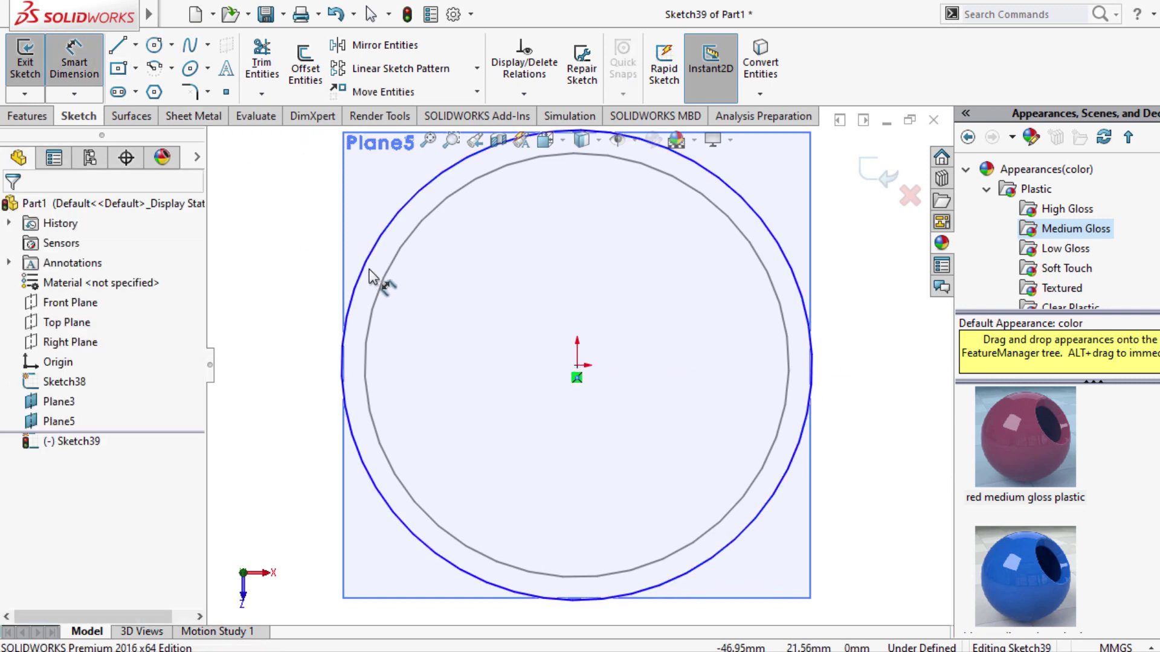
click(362, 268)
click(329, 276)
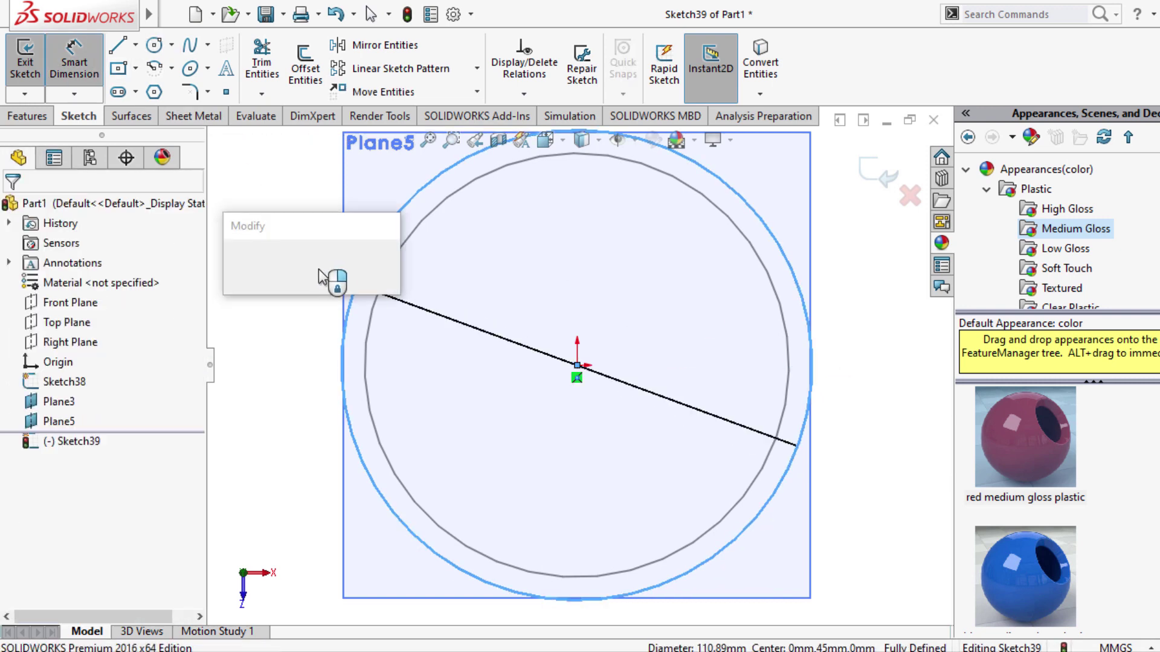
text(170)
key(Return)
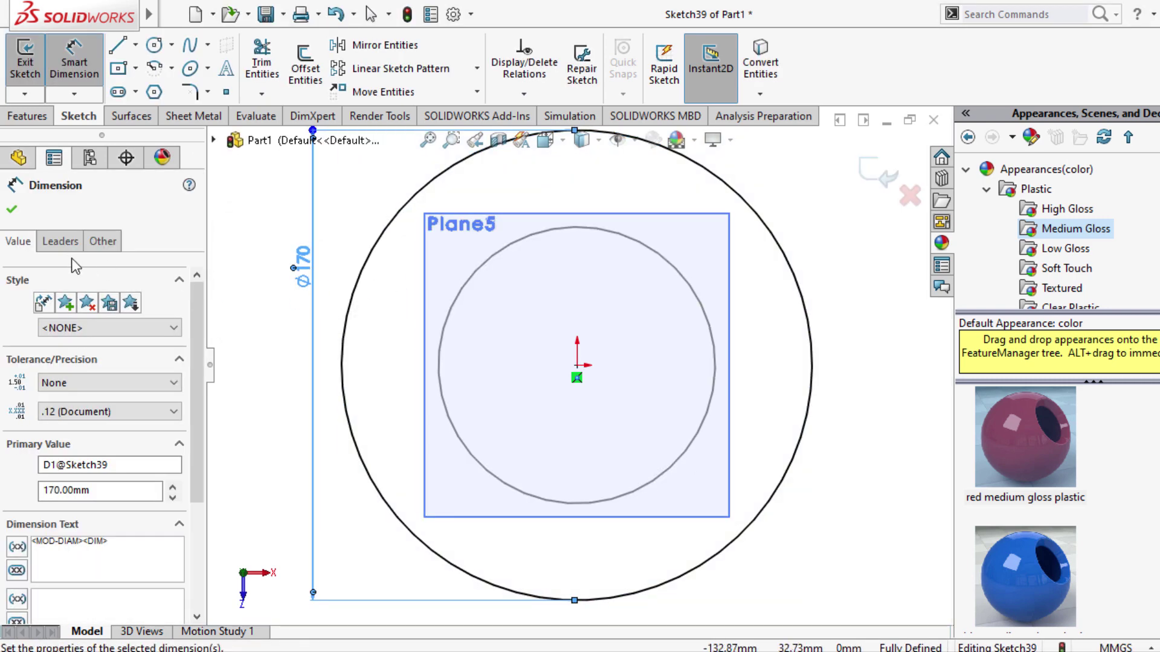
click(12, 210)
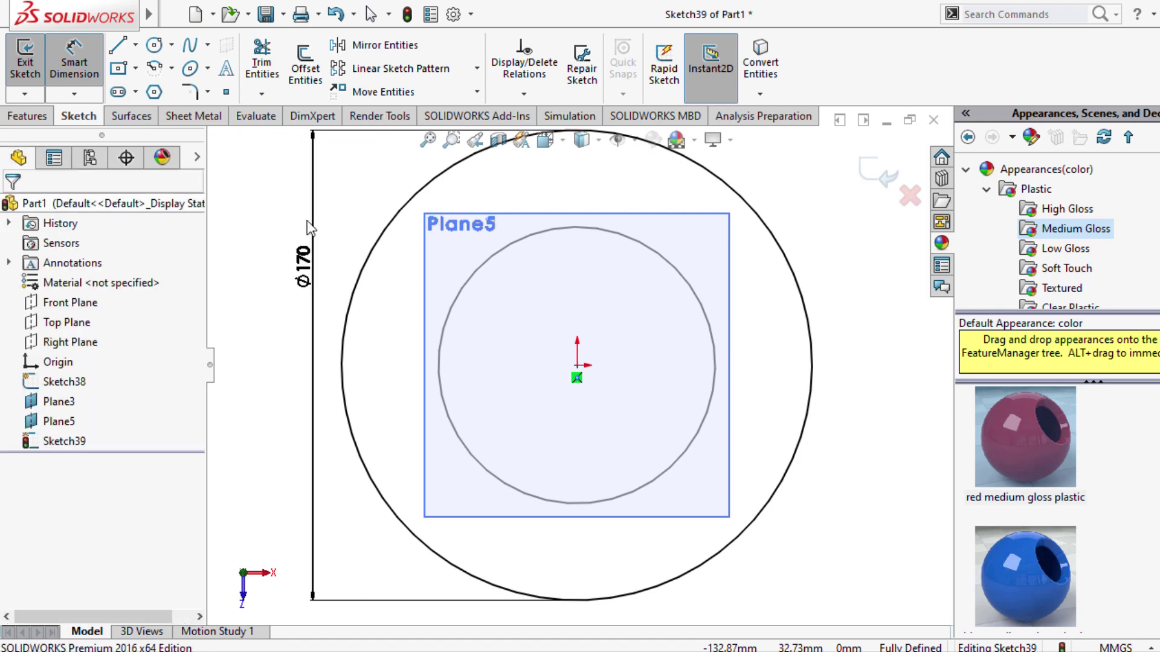
Exit Sketch39 and orbit the view to select Plane5.
mouse_move(604, 332)
middle_down()
mouse_move(630, 262)
mouse_move(386, 248)
middle_up()
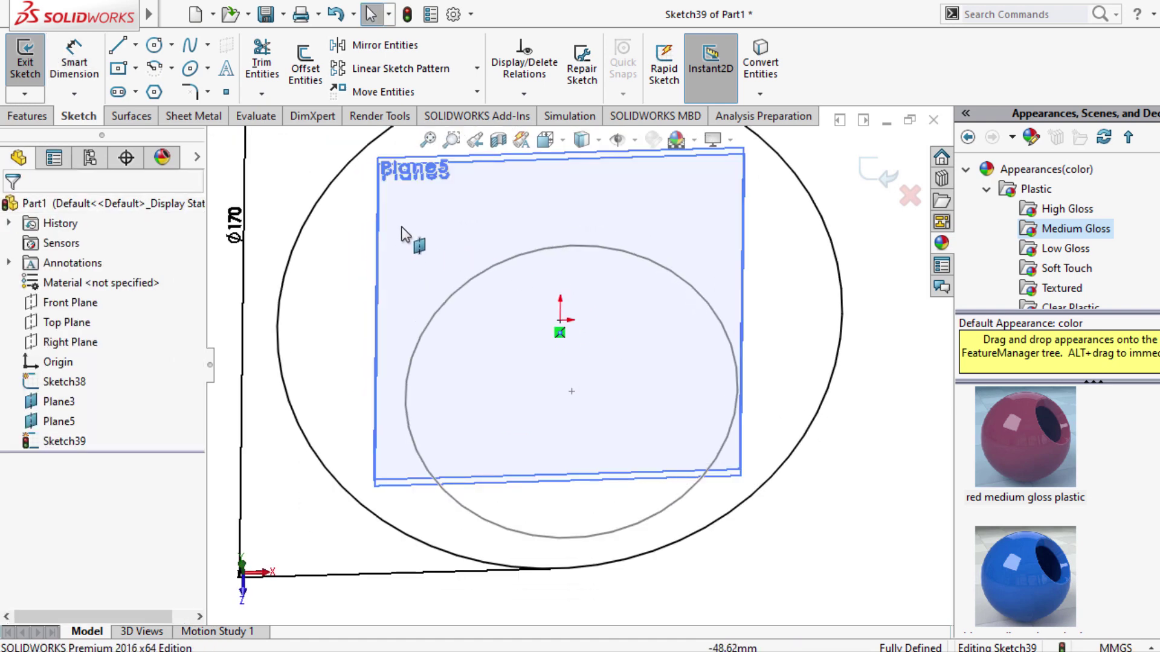
right_click(412, 201)
click(109, 132)
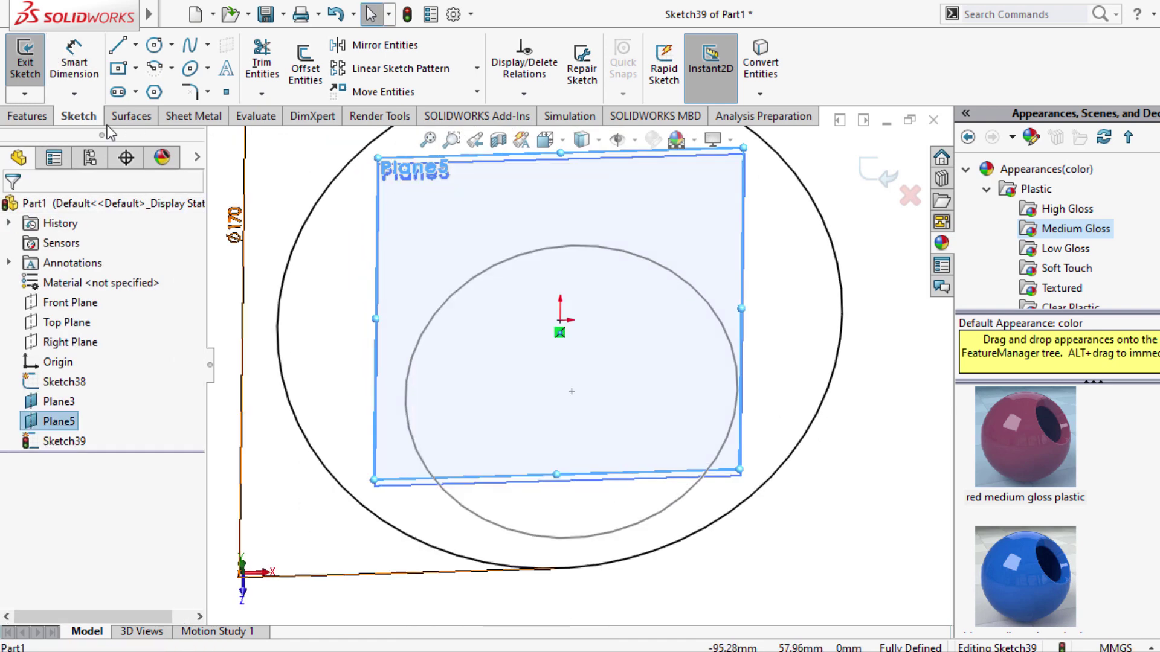
click(24, 60)
mouse_move(471, 217)
middle_down()
mouse_move(539, 282)
mouse_move(563, 195)
middle_up()
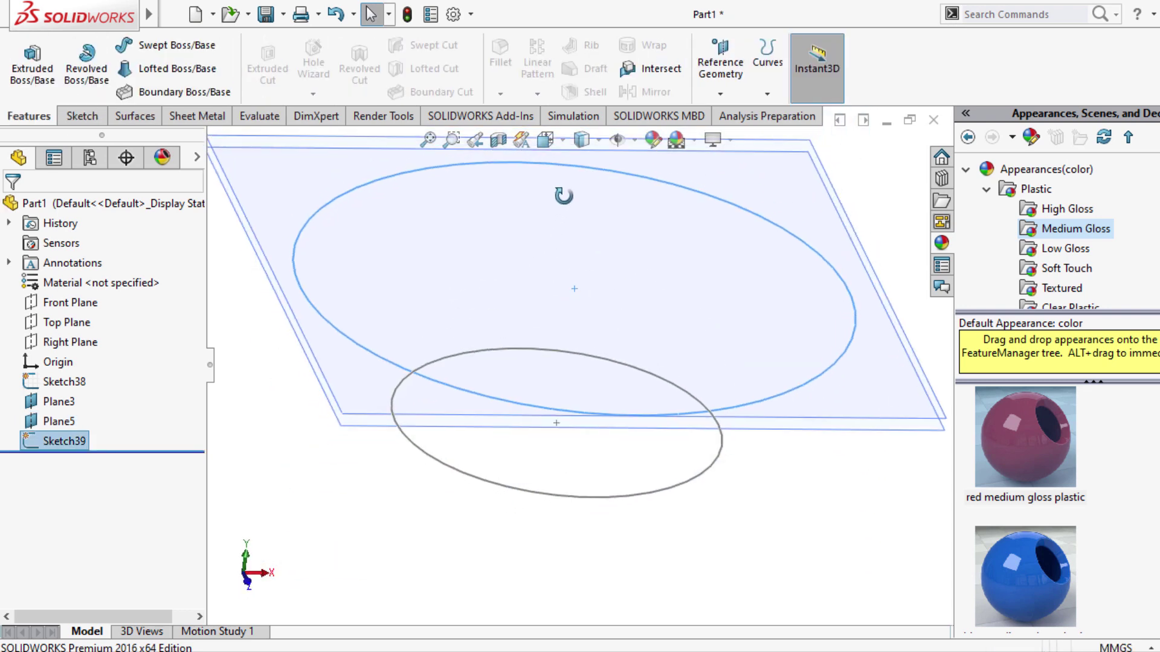
right_click(289, 168)
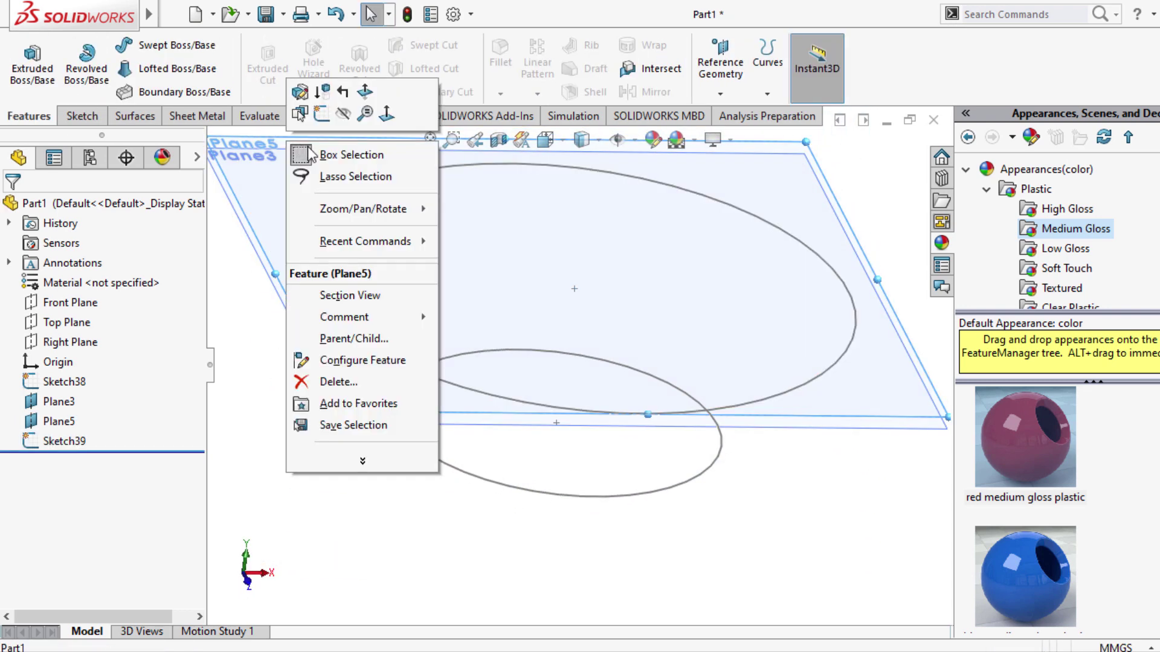
Sketch a Ø190 circle at the origin on Plane5 as Sketch40 and exit.
click(322, 114)
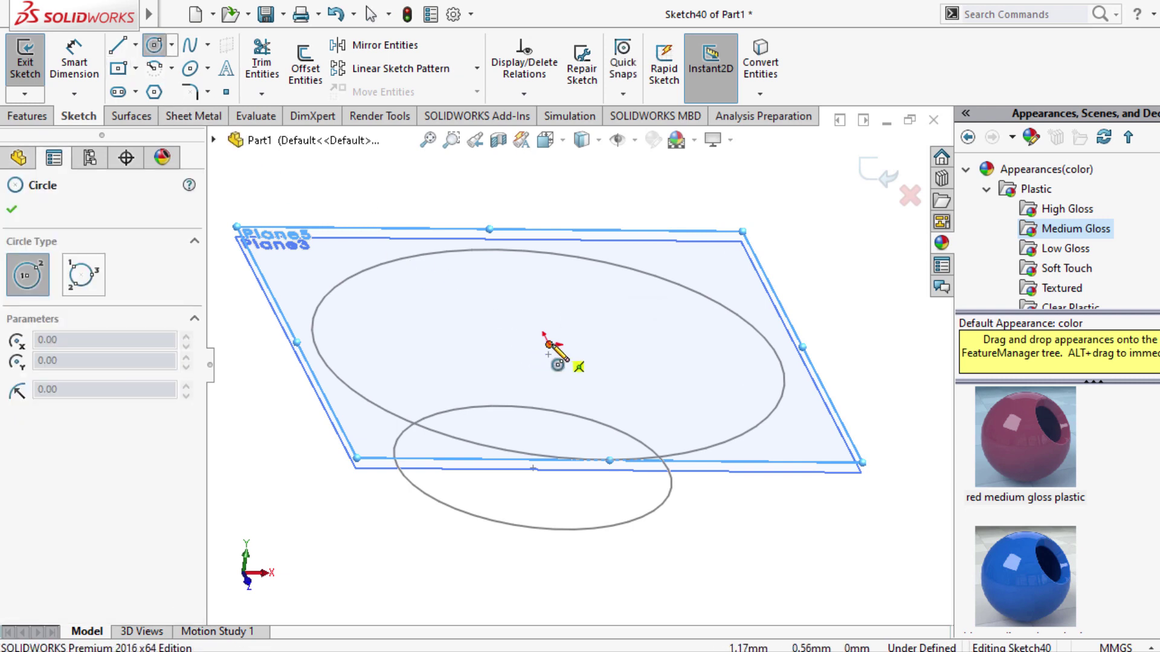
click(548, 343)
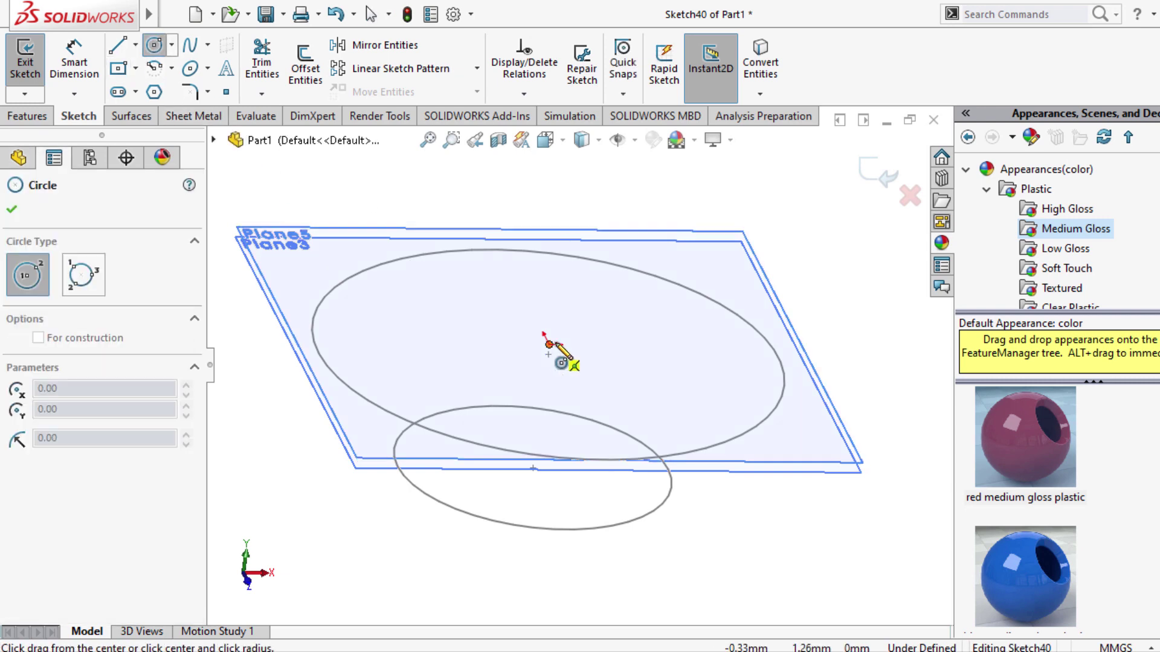
click(804, 331)
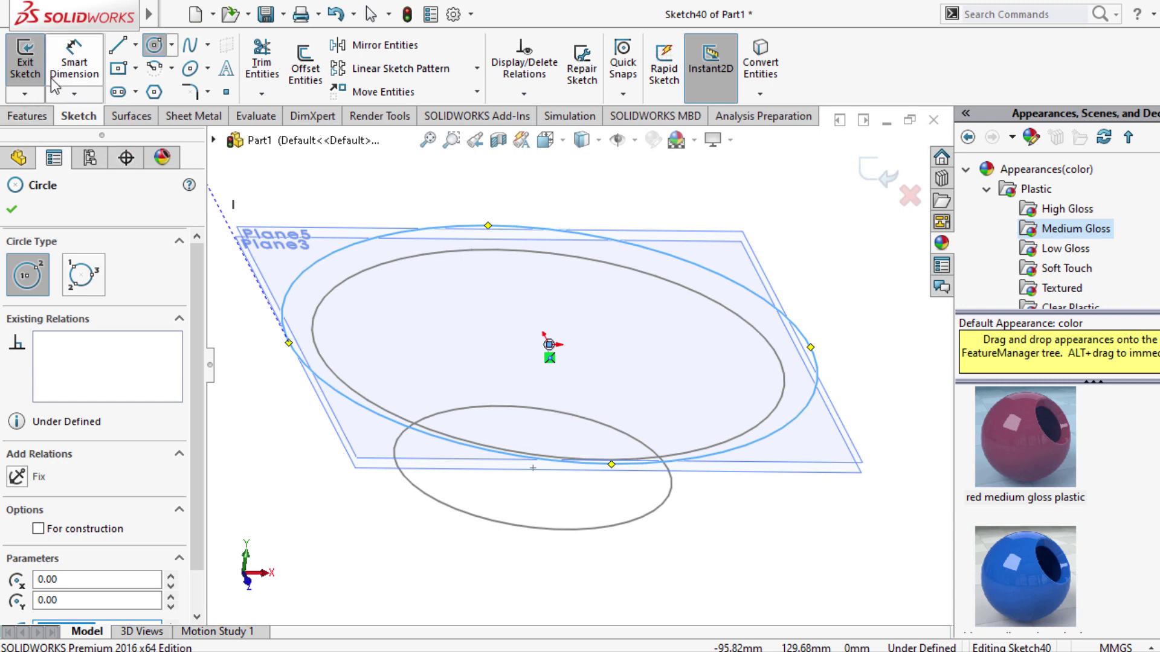
click(73, 60)
click(284, 296)
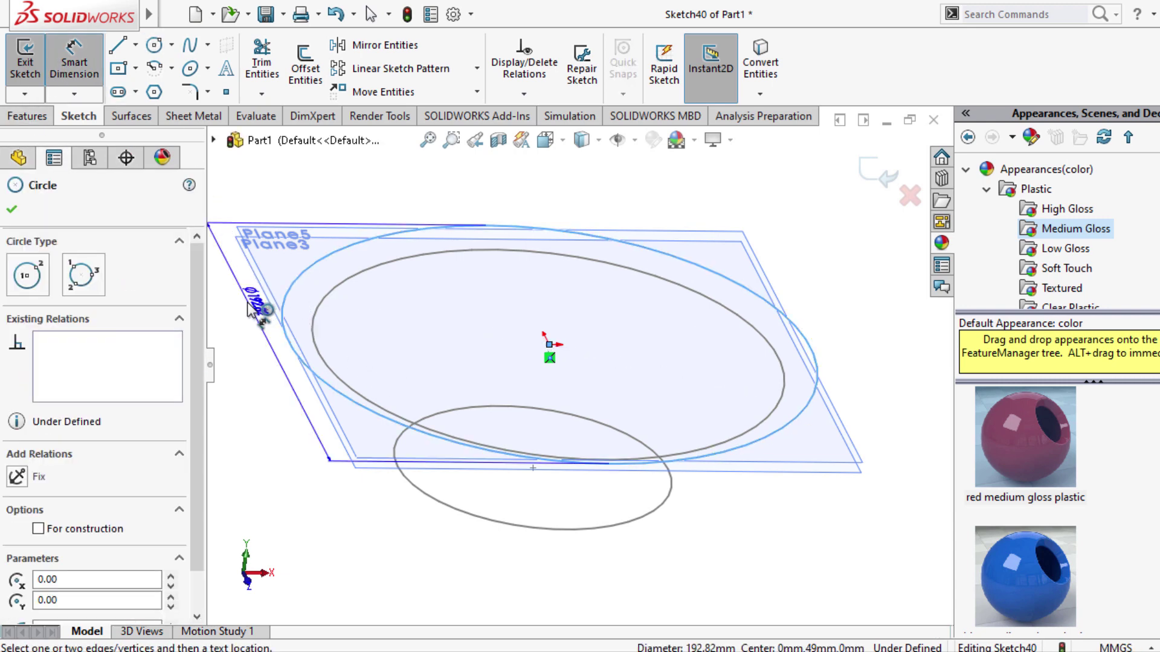
click(260, 317)
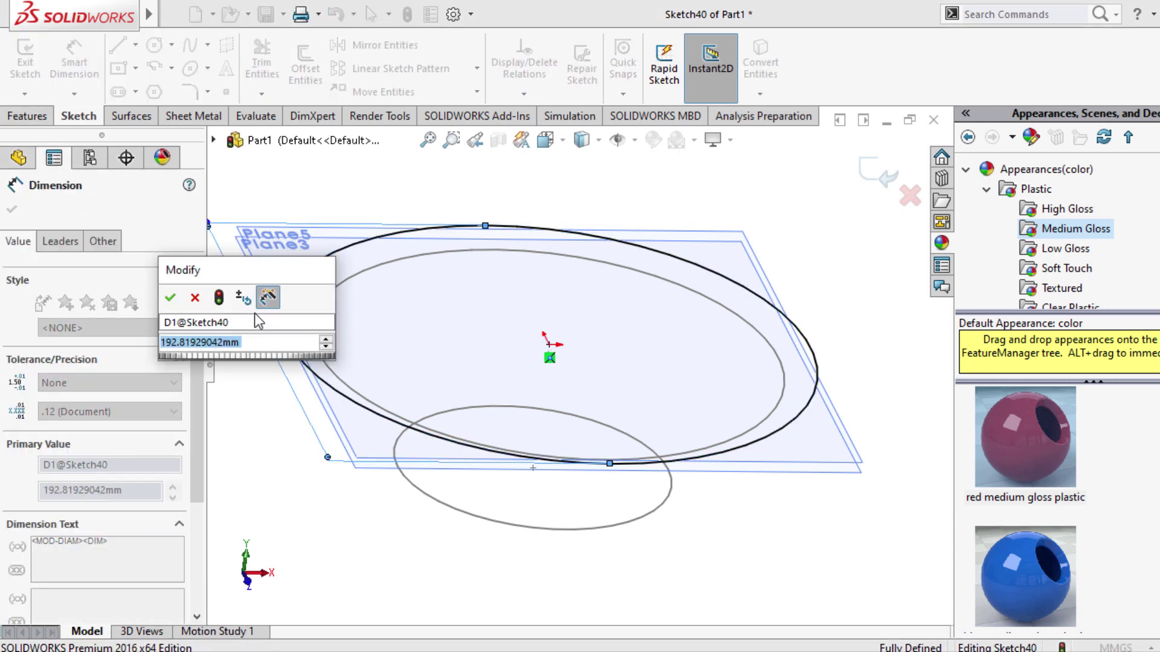
text(190)
key(Return)
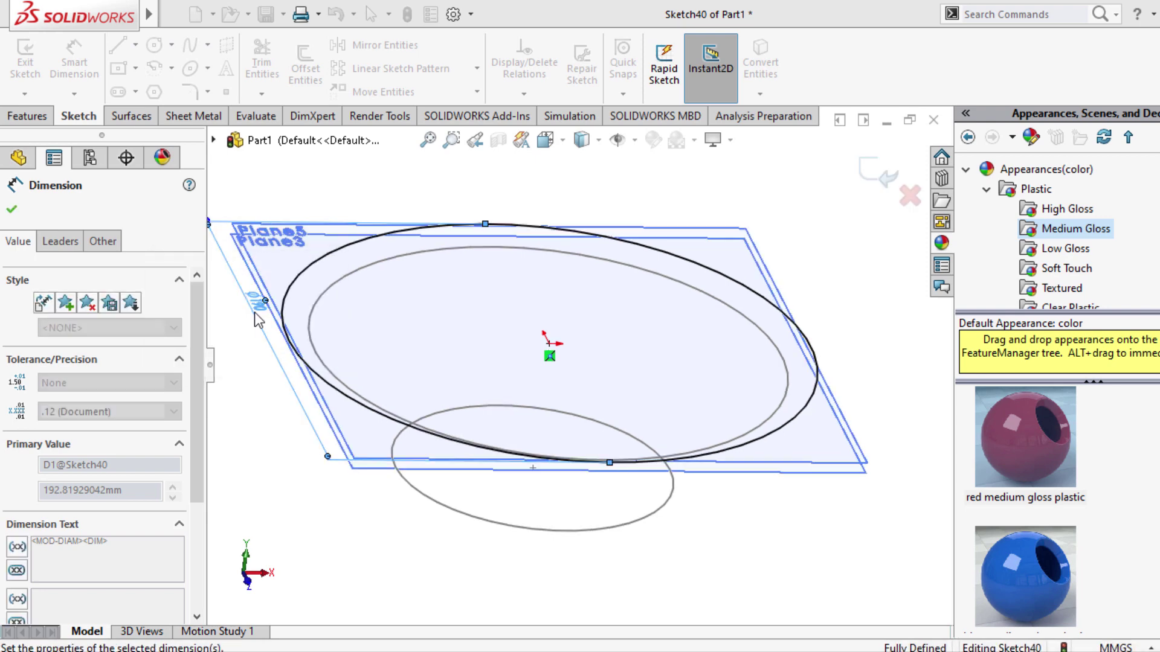
click(25, 60)
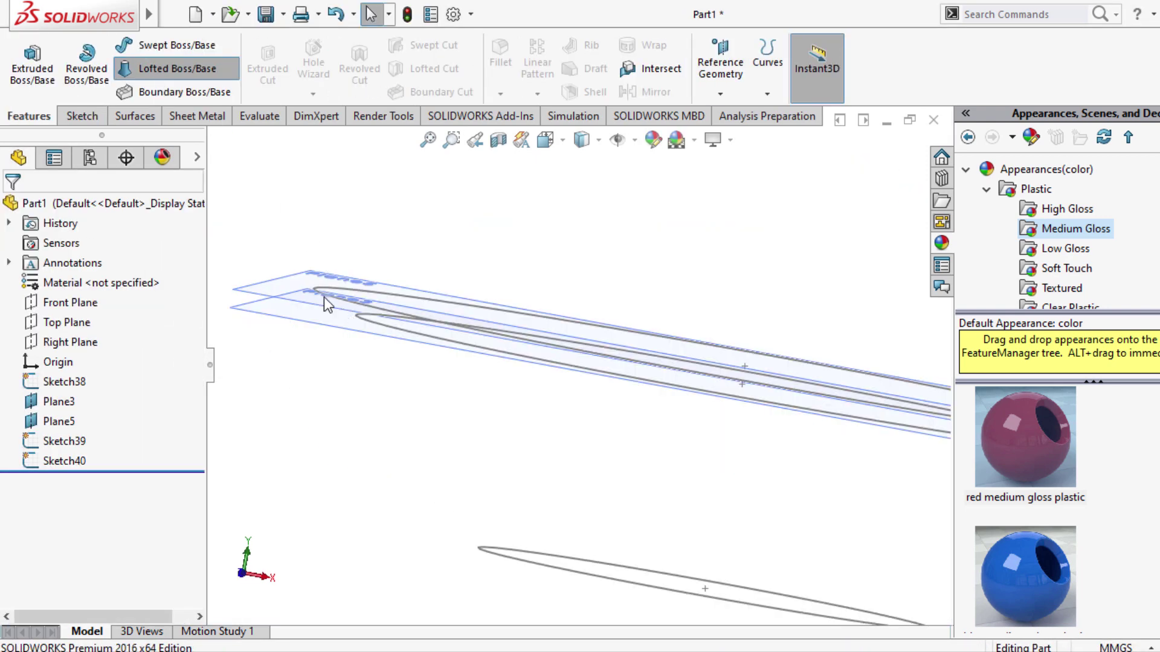
Pick Sketch40 and Sketch39 as loft profiles and align their connector.
click(357, 312)
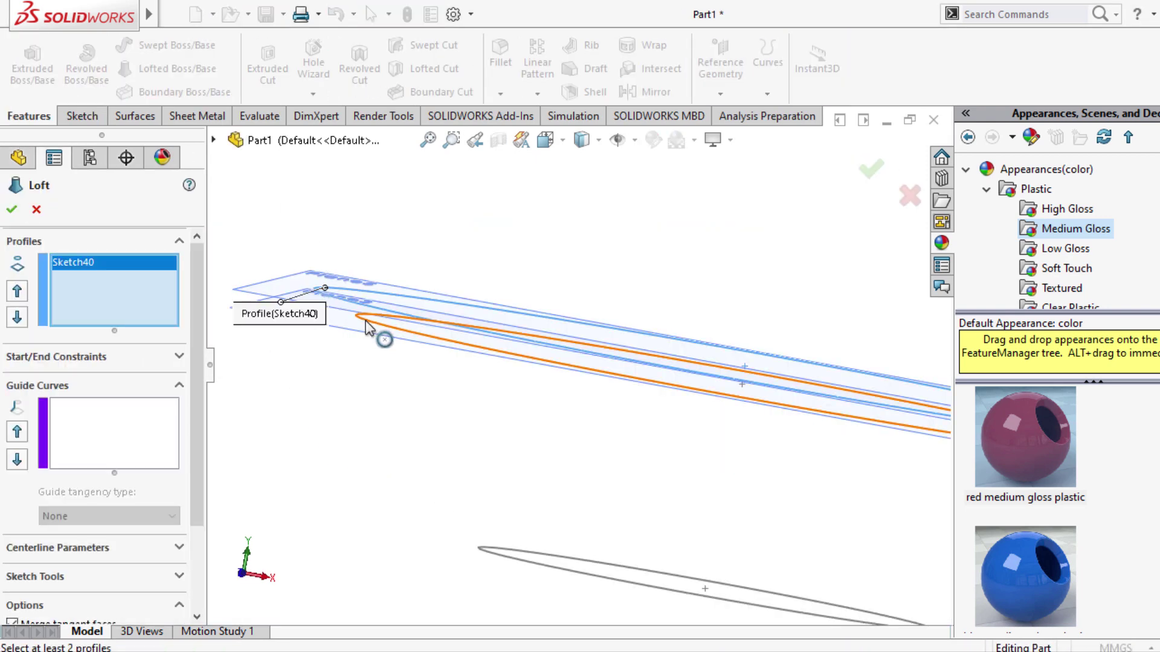
click(368, 320)
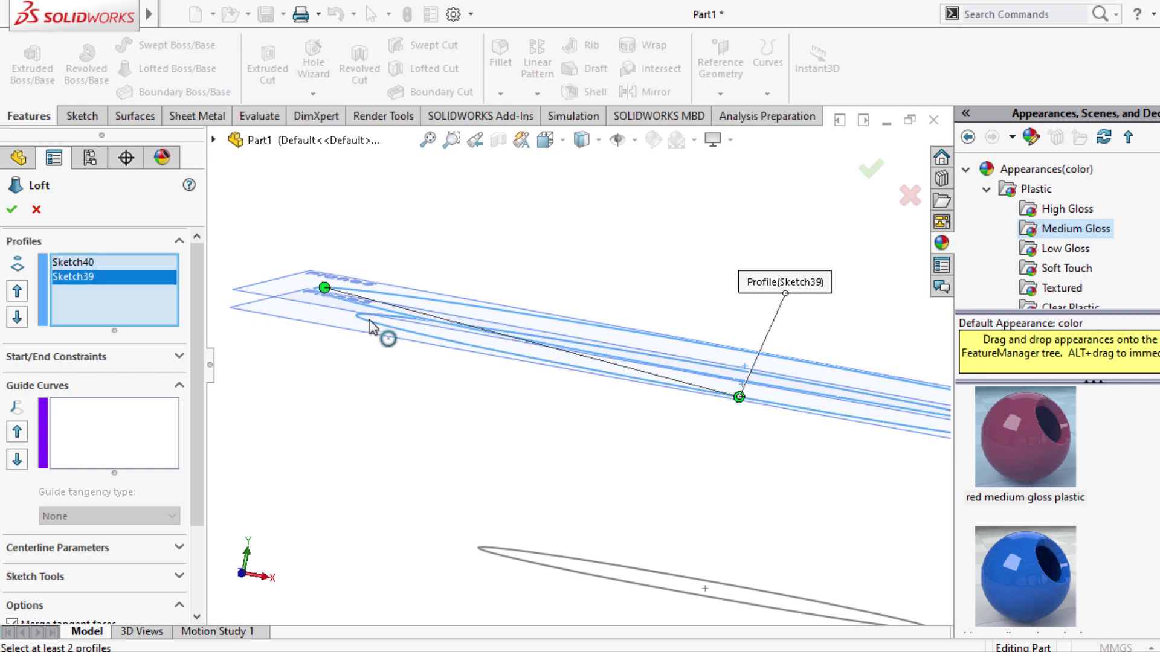
drag(737, 399, 465, 379)
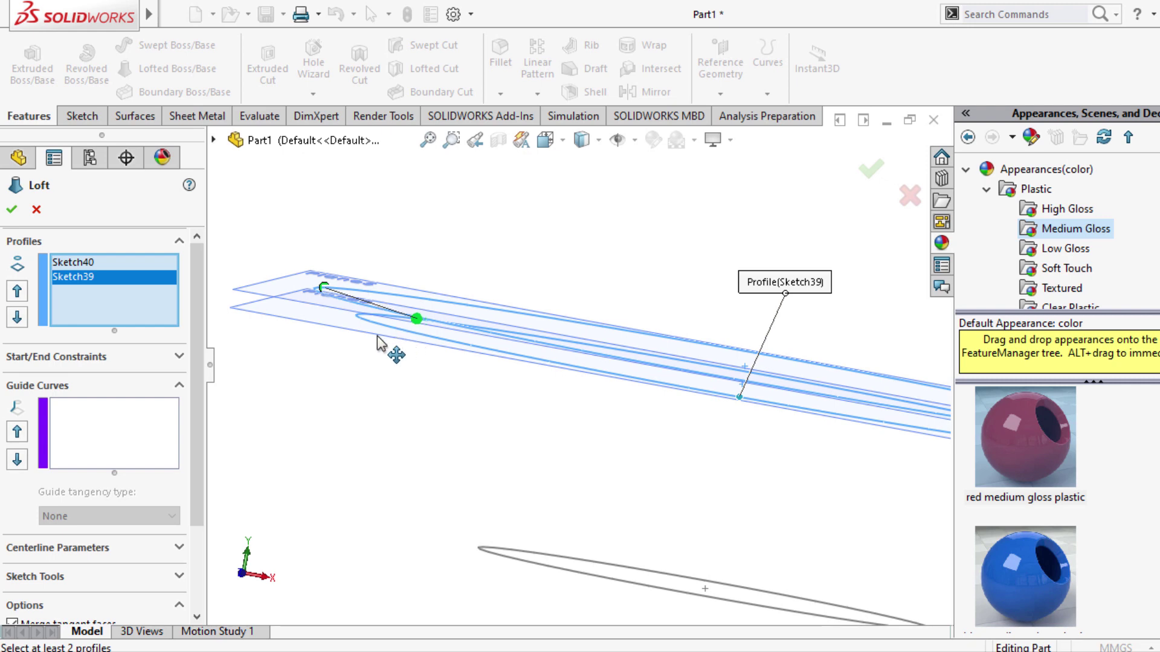
mouse_move(477, 366)
middle_down()
mouse_move(510, 336)
mouse_move(511, 221)
middle_up()
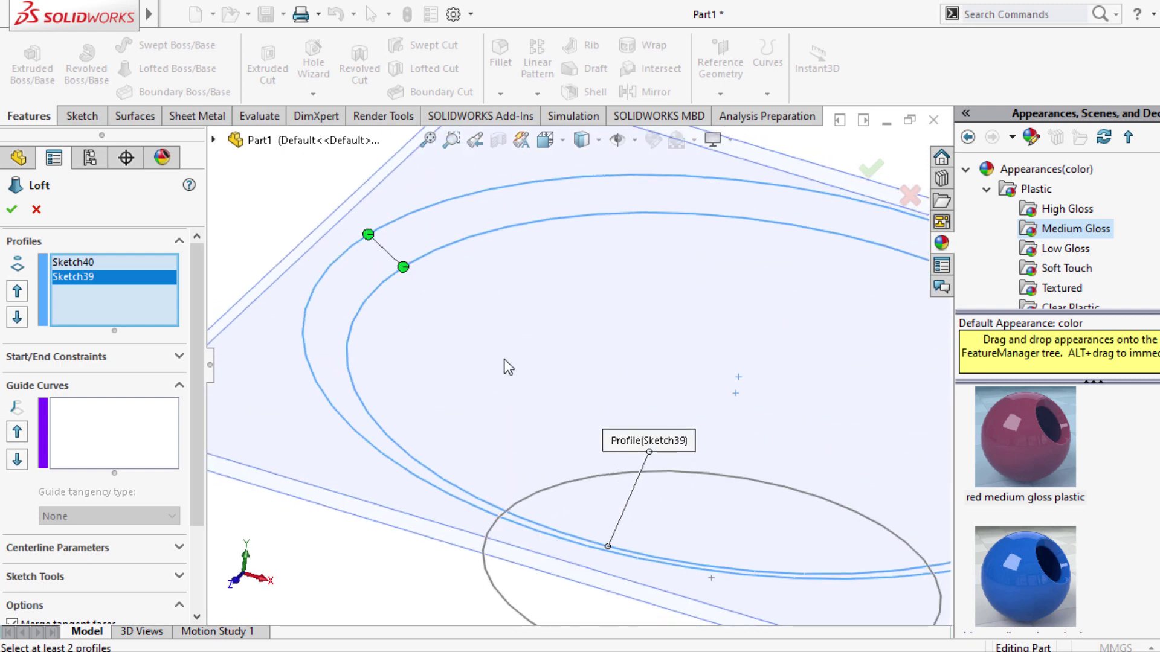
Add Sketch38 as third profile, align its connector, and accept as a 1 mm thin loft.
click(537, 490)
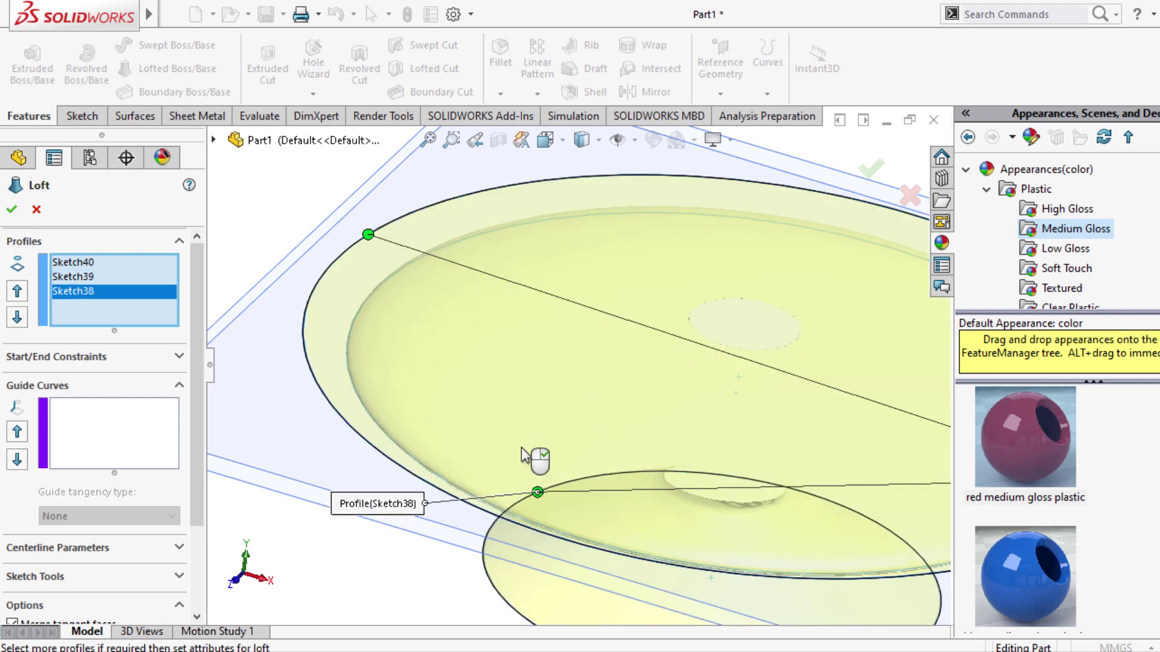
key(f)
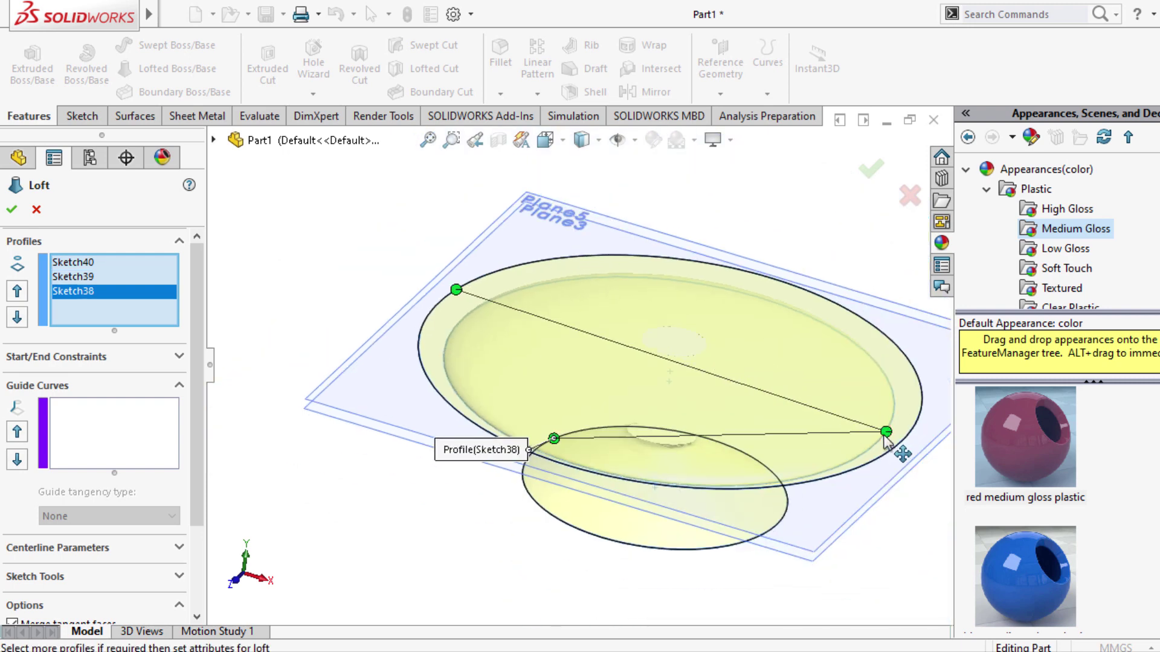
drag(886, 431, 473, 364)
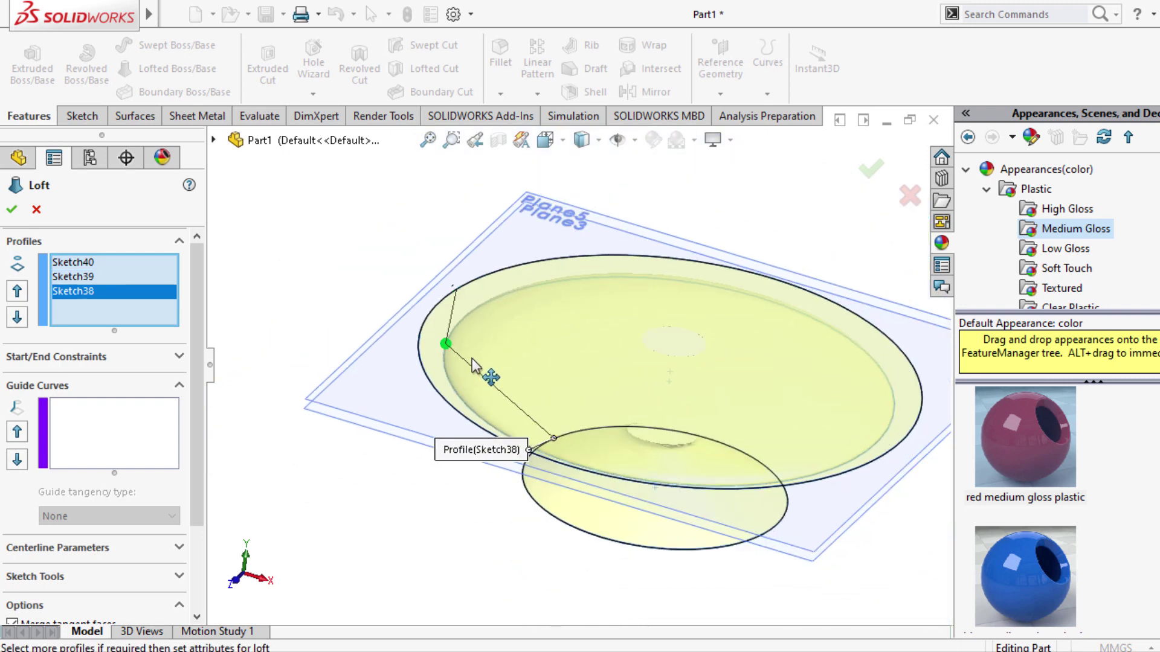
middle_drag(495, 320, 707, 362)
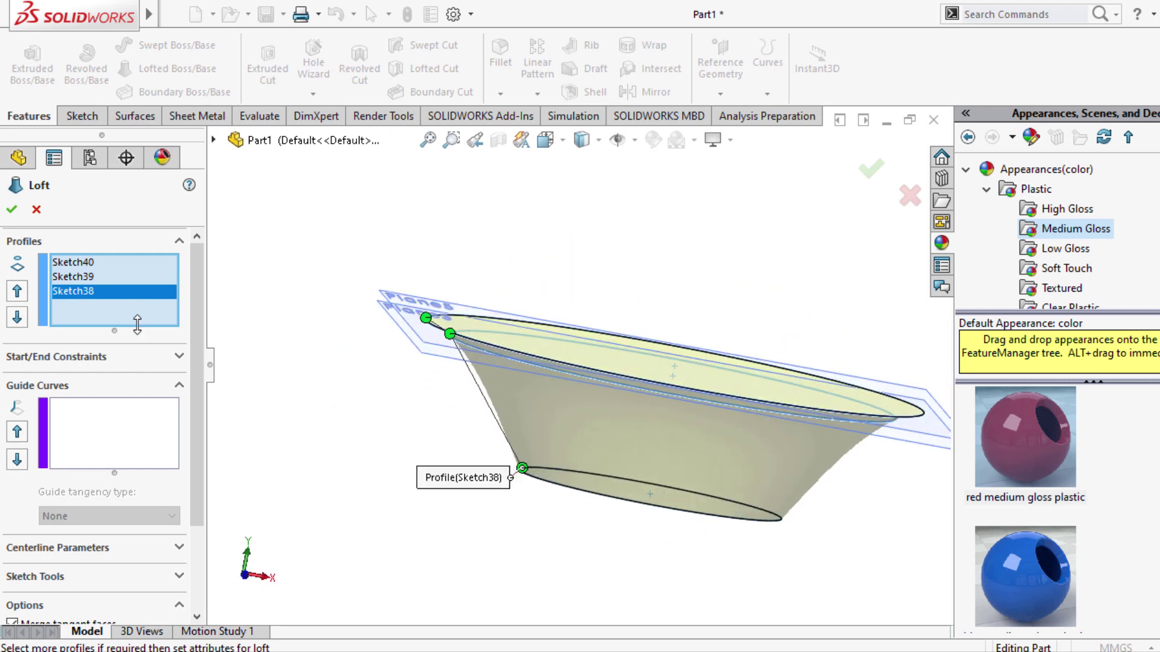
scroll(197, 423, down, 2)
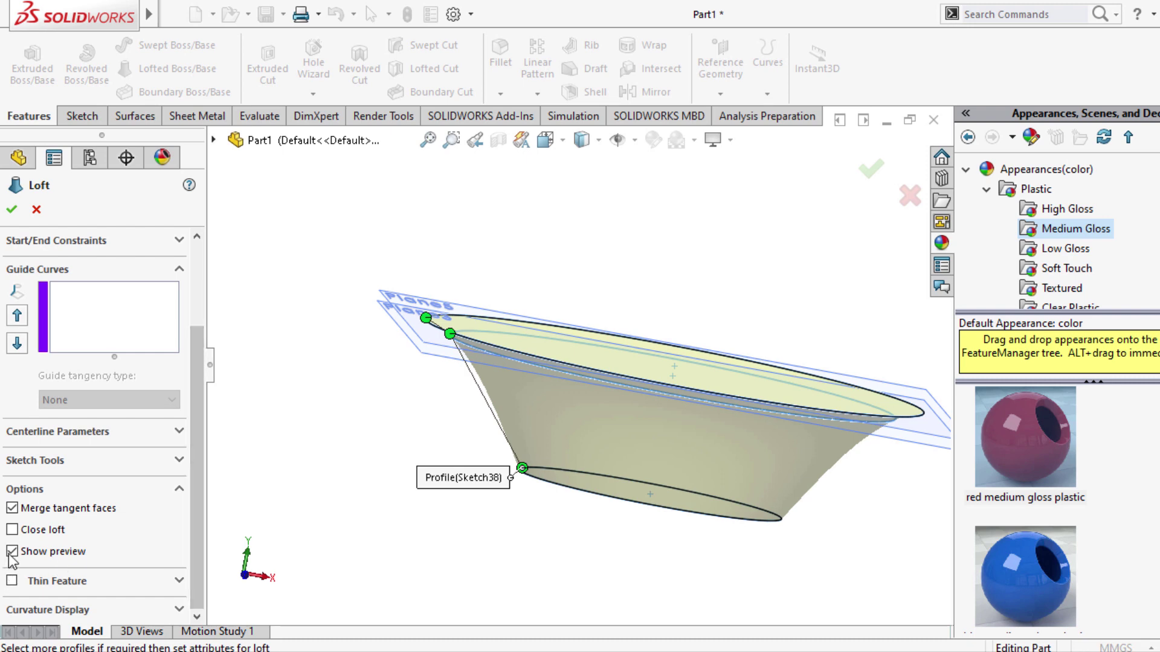
click(14, 581)
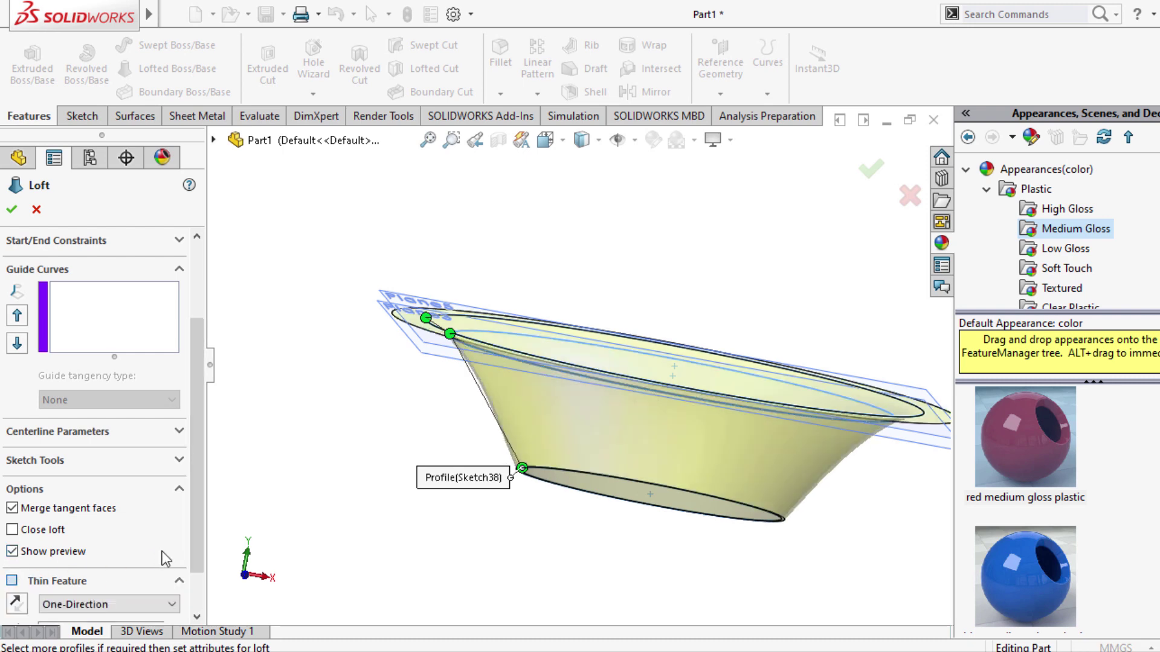
scroll(198, 483, down, 3)
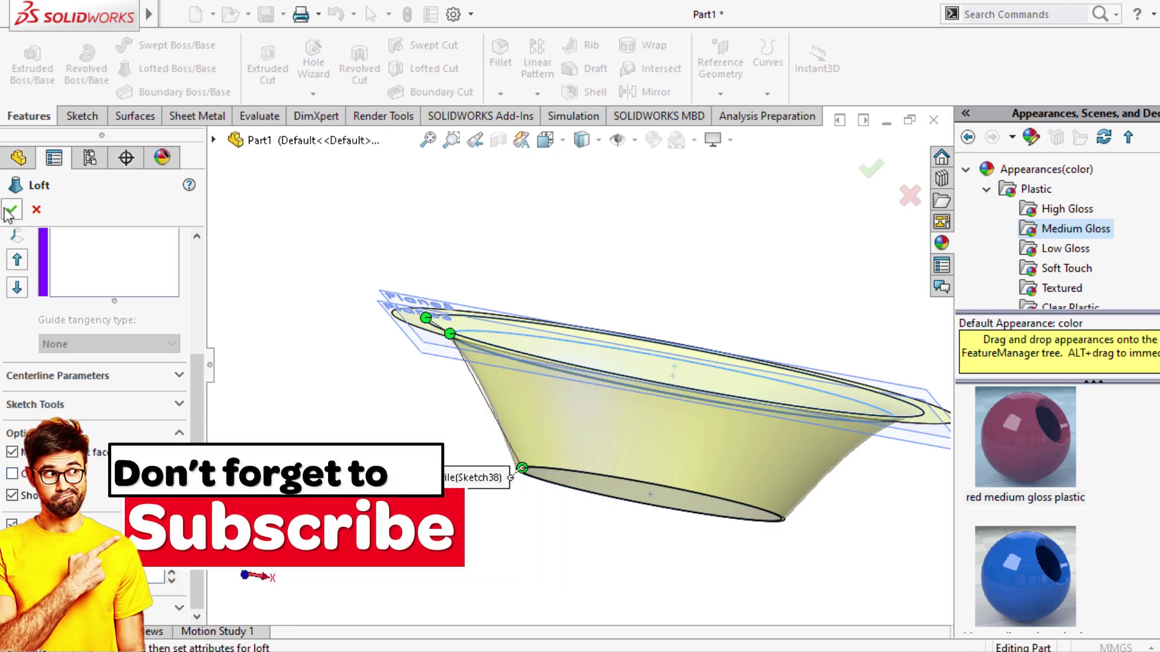
key(Return)
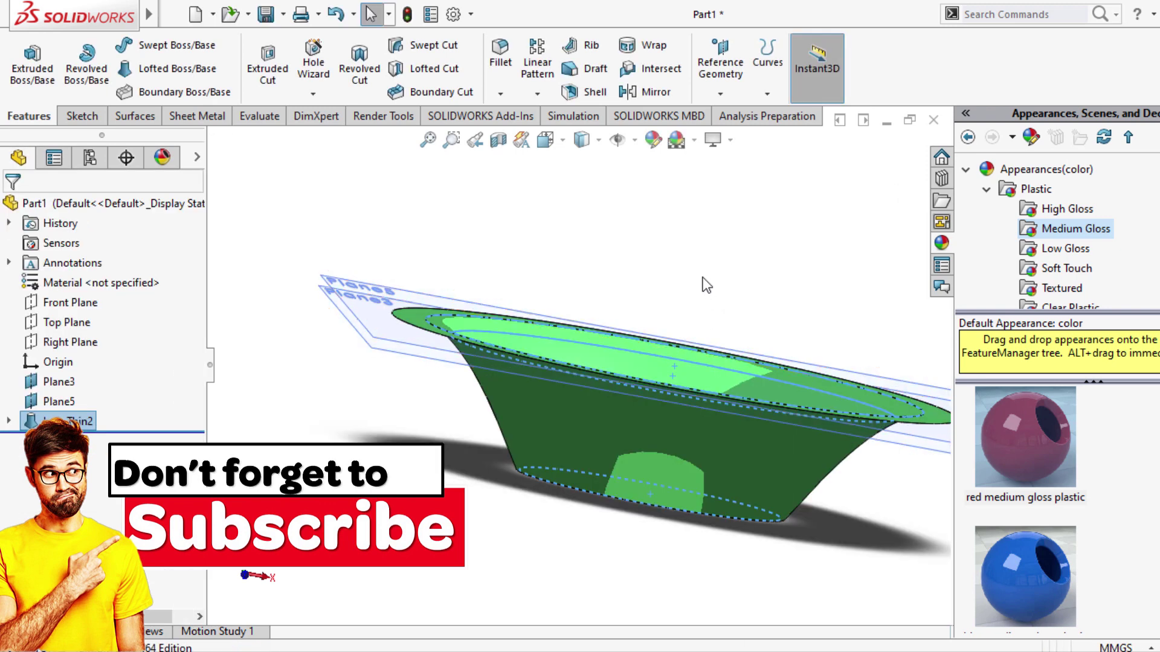
Apply the red medium gloss plastic appearance to the whole bowl part.
mouse_move(771, 484)
middle_down()
mouse_move(729, 444)
mouse_move(703, 447)
mouse_move(854, 479)
middle_up()
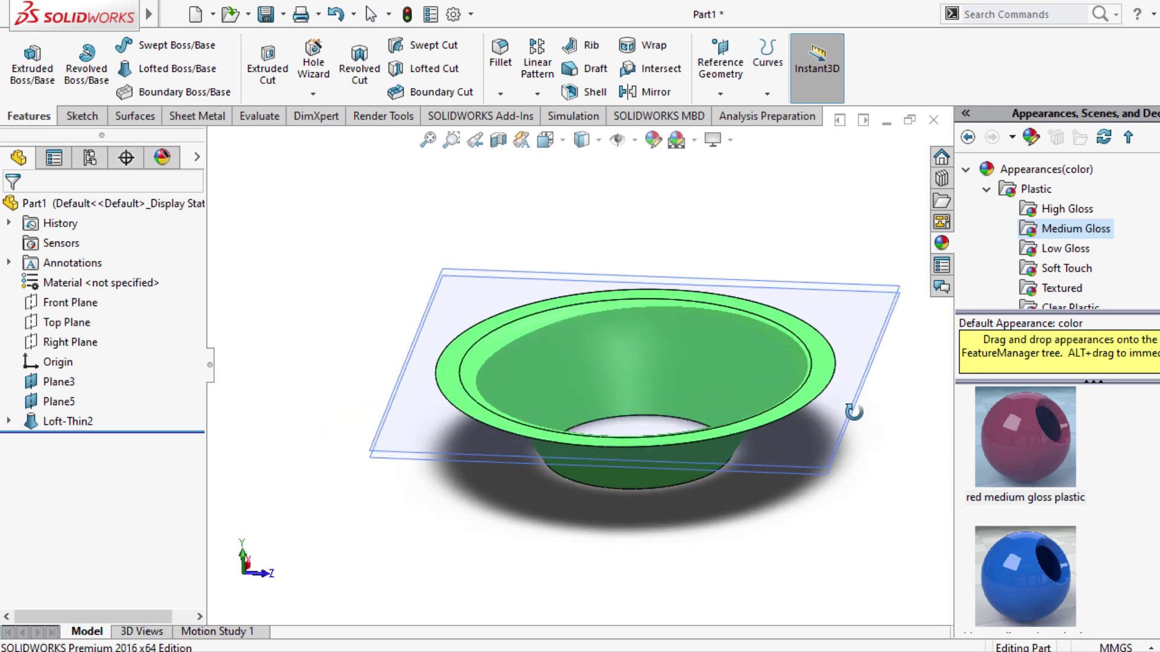
mouse_move(1042, 417)
mouse_down()
mouse_move(729, 401)
mouse_move(657, 342)
mouse_up()
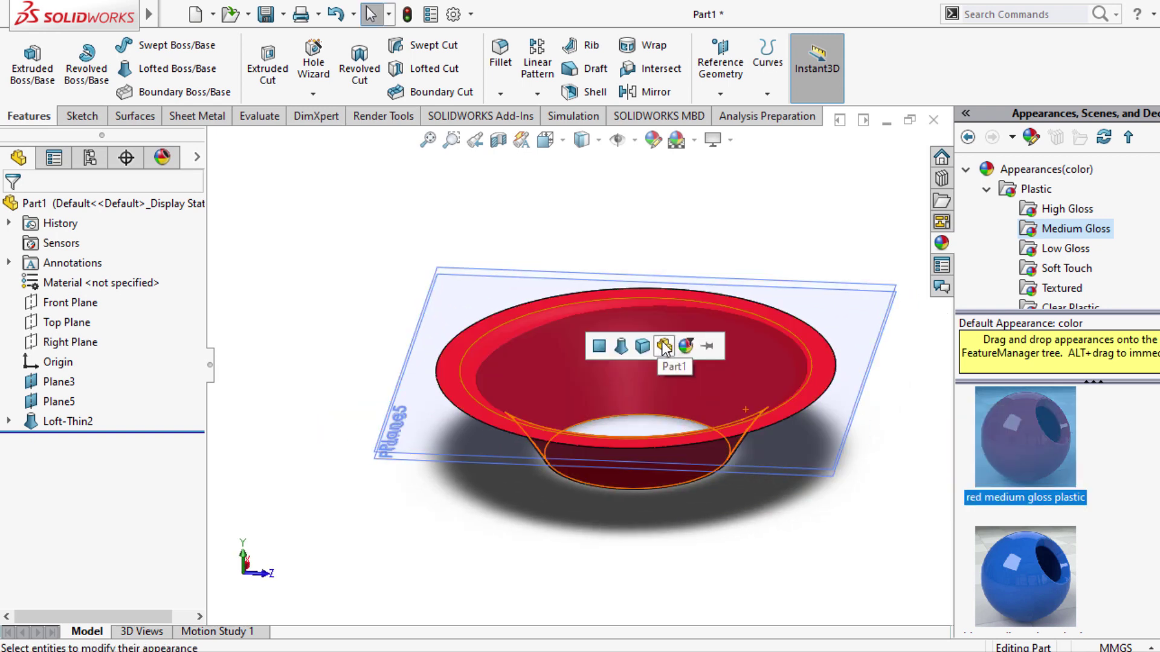
click(667, 361)
Orbit and zoom around the bowl, then select the face around its bottom opening.
scroll(652, 432, down, 3)
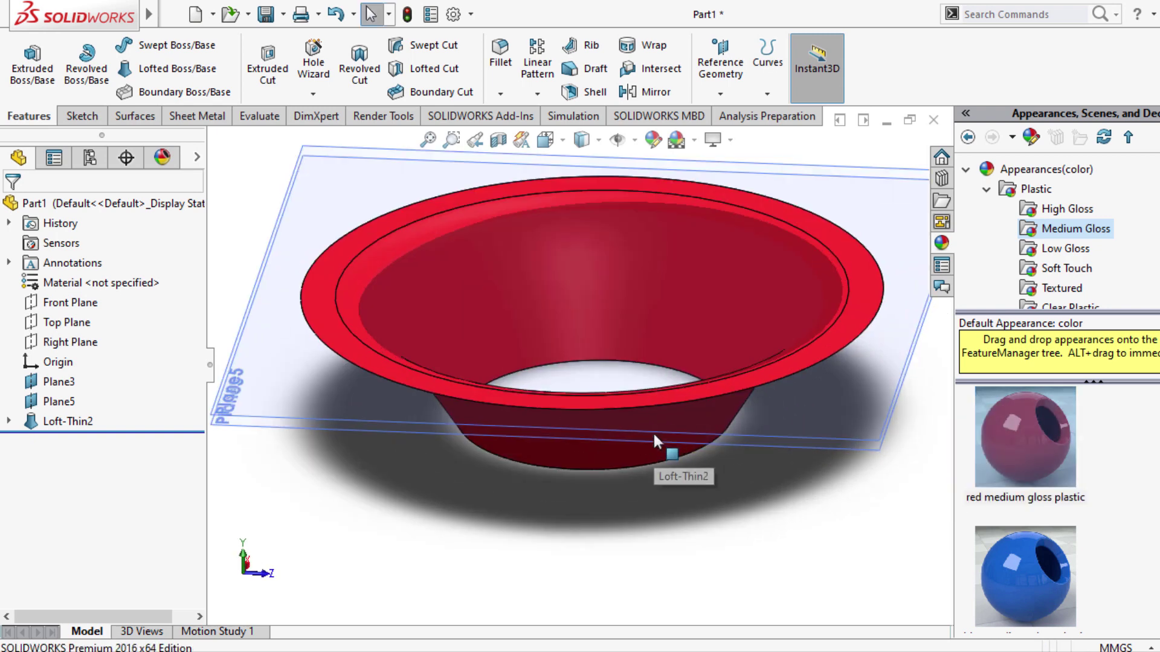
mouse_move(652, 431)
middle_down()
mouse_move(732, 261)
mouse_move(747, 324)
mouse_move(728, 244)
middle_up()
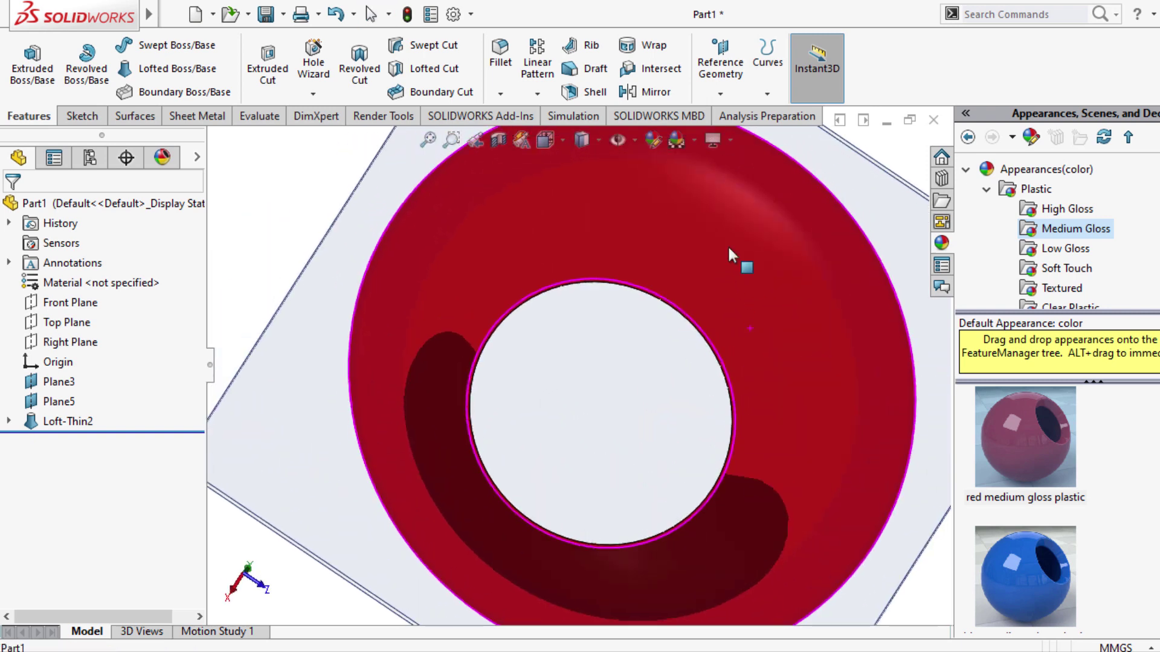
scroll(746, 314, down, 3)
scroll(658, 392, down, 2)
mouse_move(784, 270)
middle_down()
mouse_move(534, 307)
mouse_move(479, 266)
mouse_move(491, 278)
middle_up()
scroll(490, 277, down, 3)
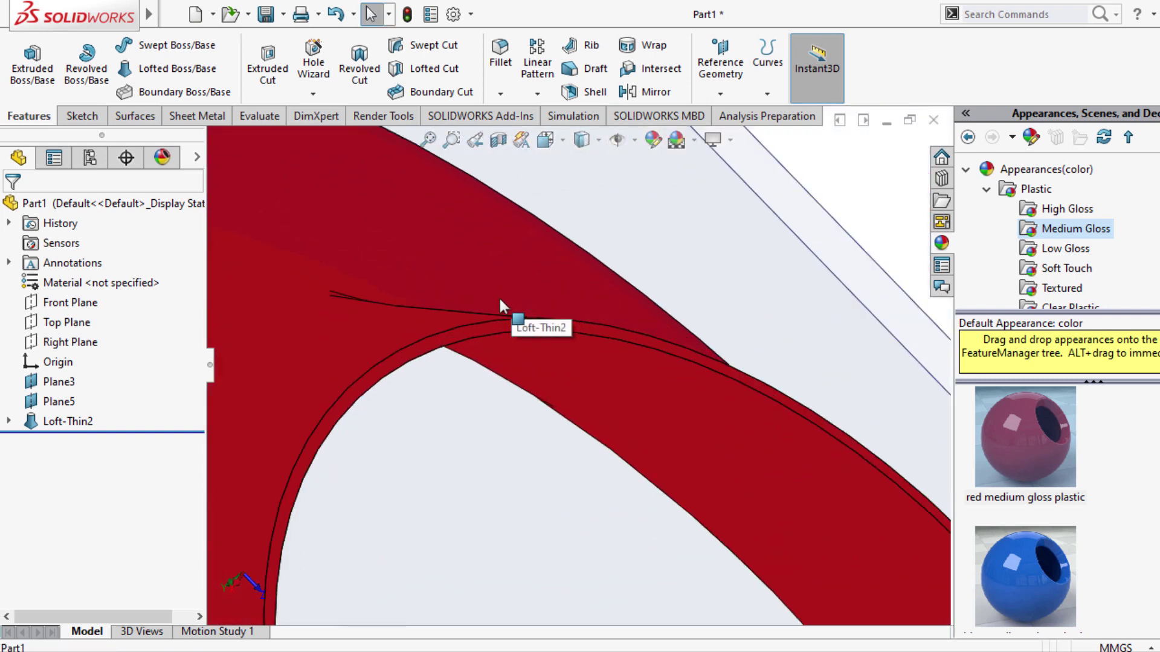
click(438, 342)
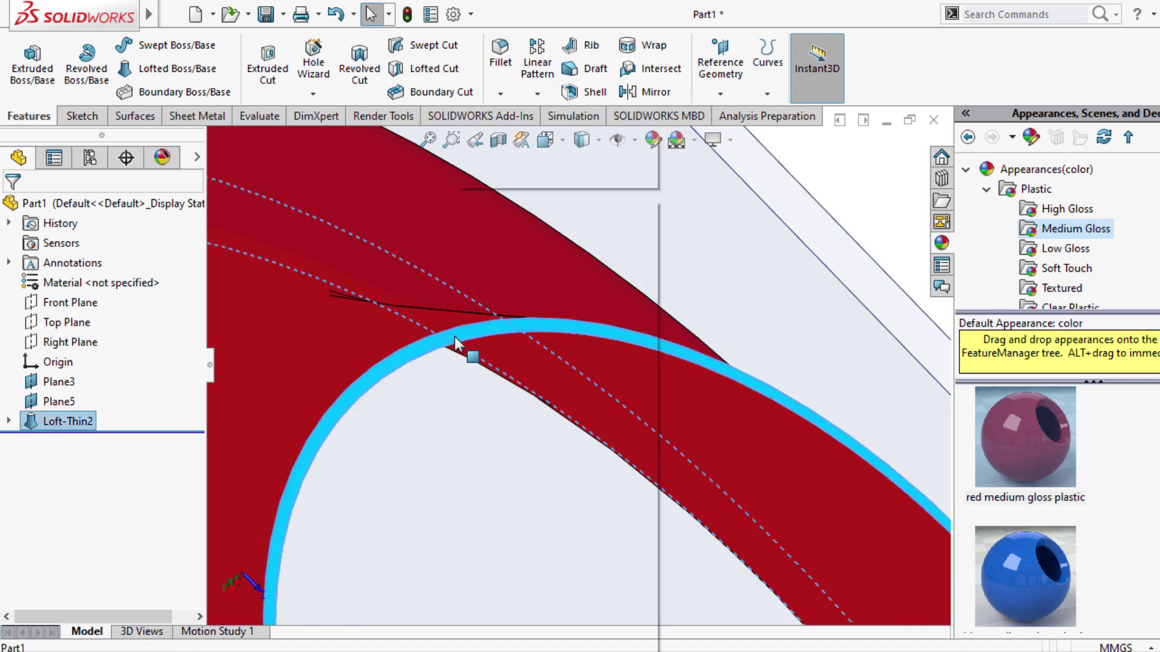
Sketch on the bowl's bottom face and convert the opening's edge into sketch geometry.
right_click(454, 336)
click(527, 164)
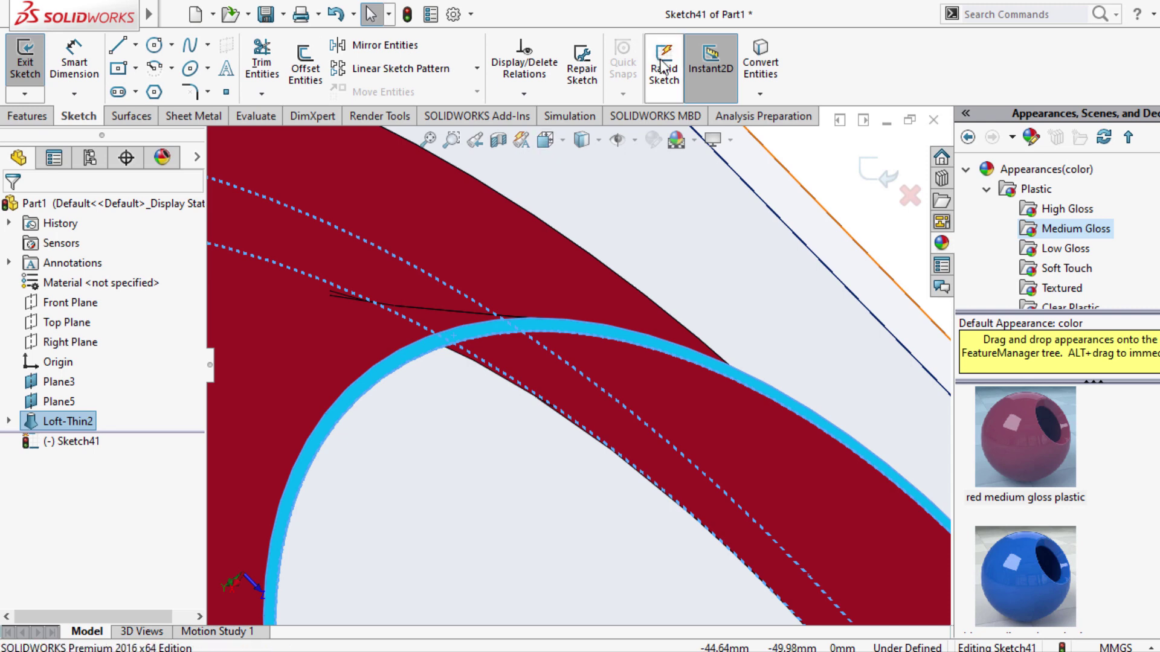
click(761, 67)
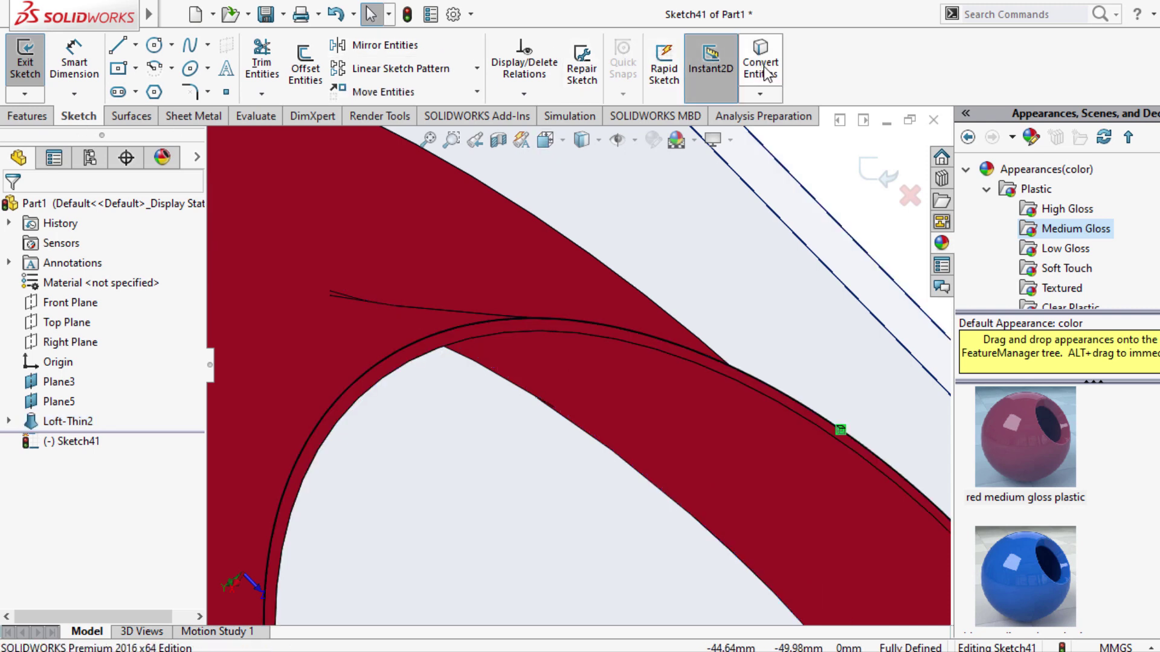
Extrude the converted bottom-edge sketch 1 mm as a boss to close the base.
click(27, 116)
click(38, 71)
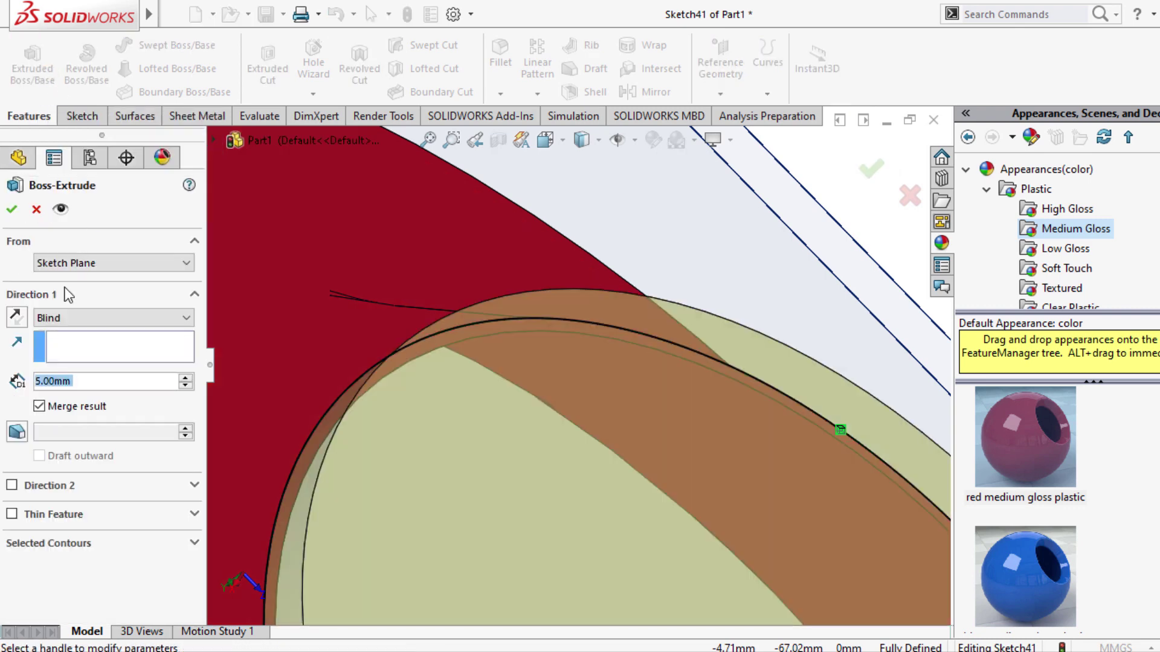
text(1)
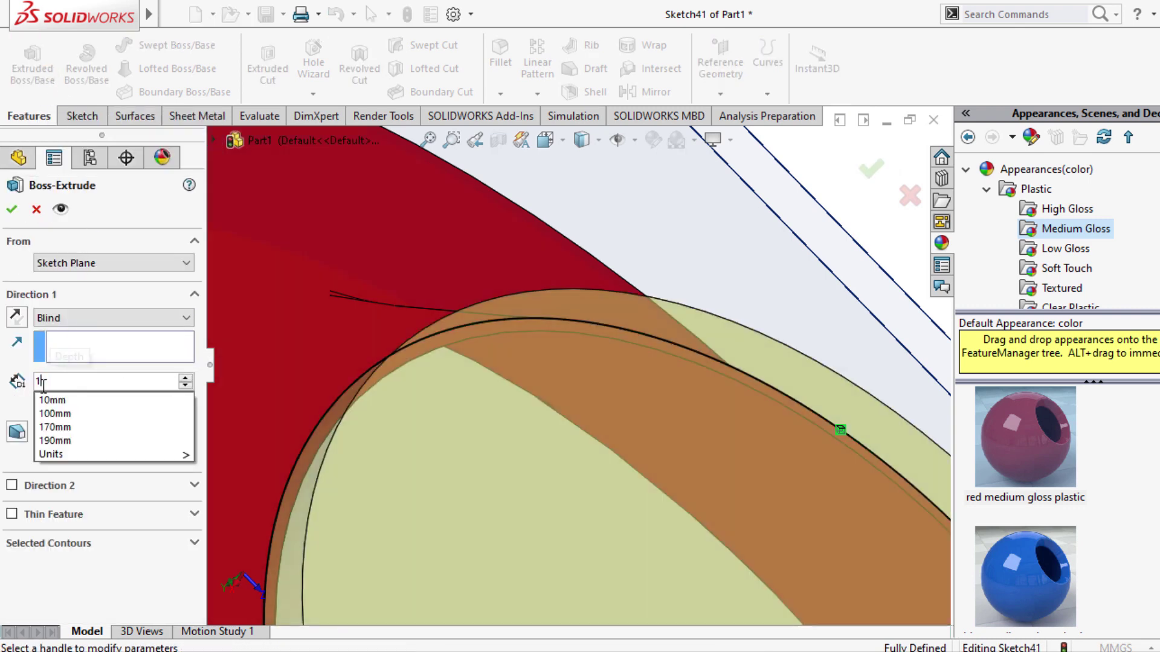
key(Return)
click(8, 213)
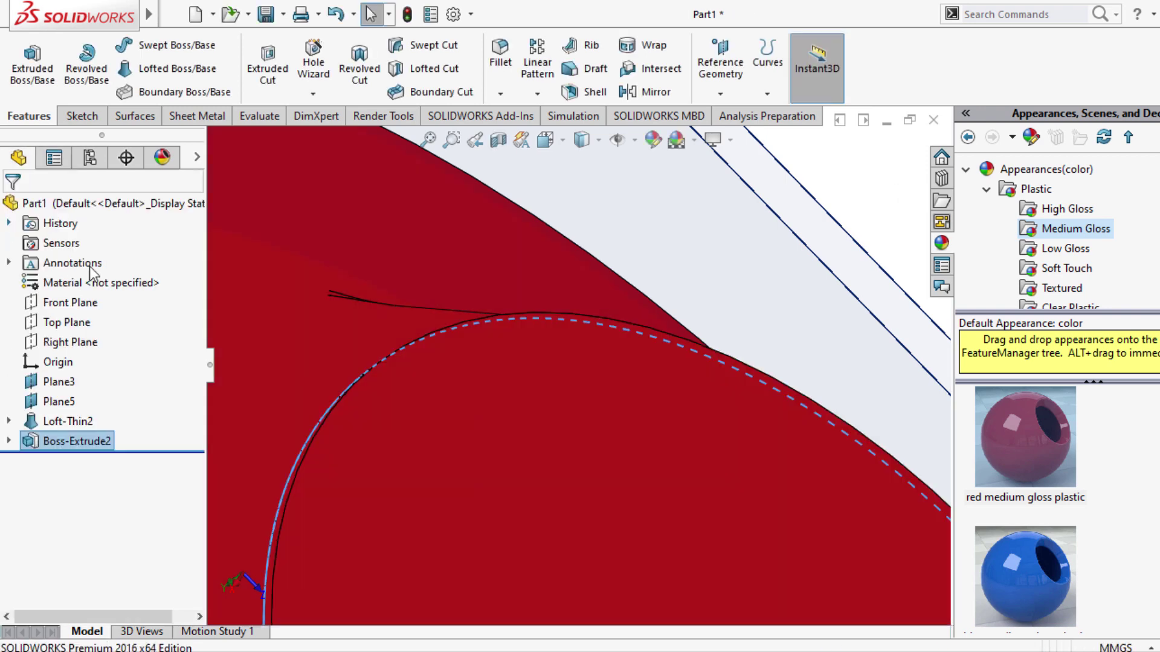
Shell the part to 0.50 mm walls, removing the flat end face, with preview shown.
click(621, 183)
mouse_move(603, 370)
middle_down()
mouse_move(562, 396)
mouse_move(616, 401)
mouse_move(518, 497)
mouse_move(598, 559)
middle_up()
scroll(637, 388, down, 3)
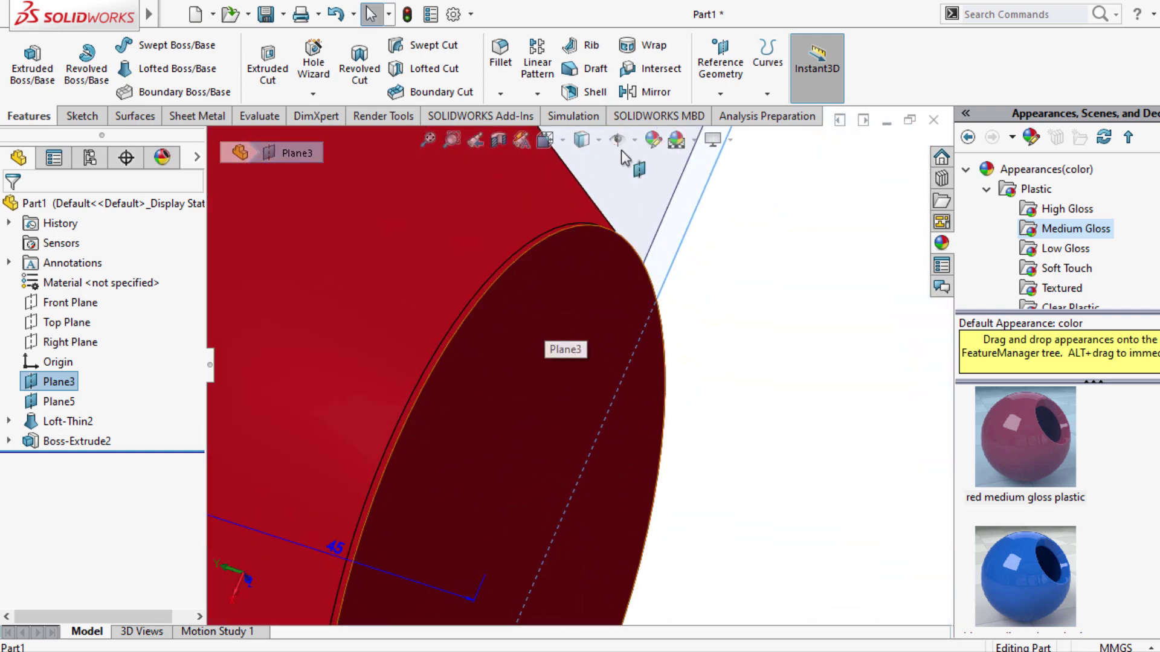
click(589, 94)
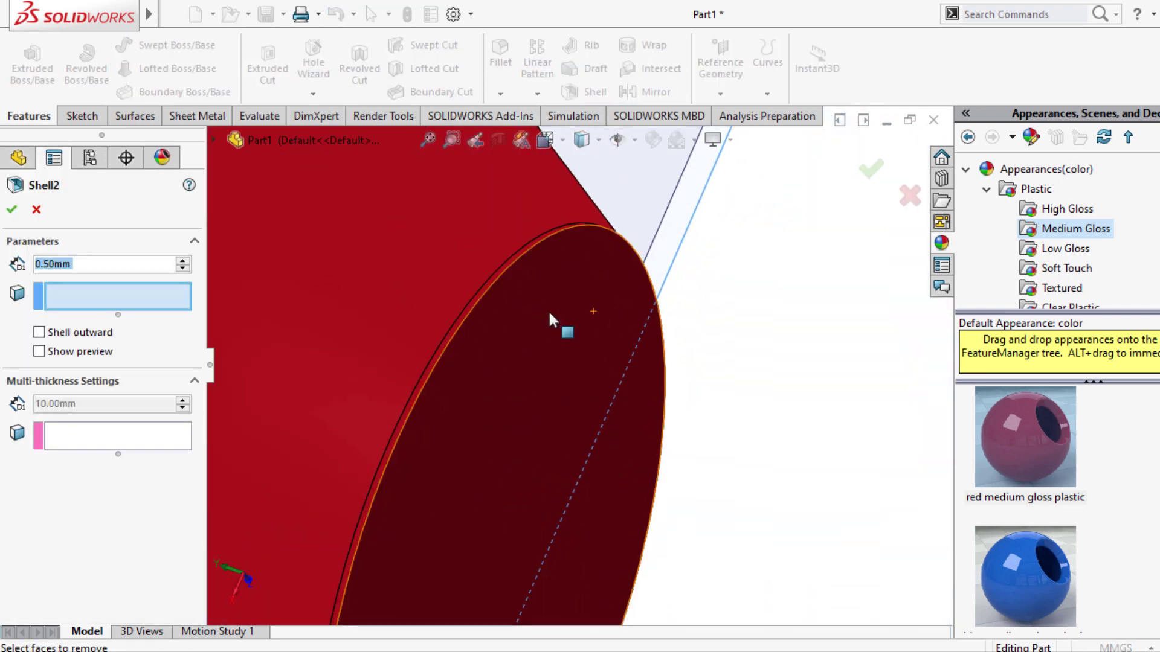
click(565, 329)
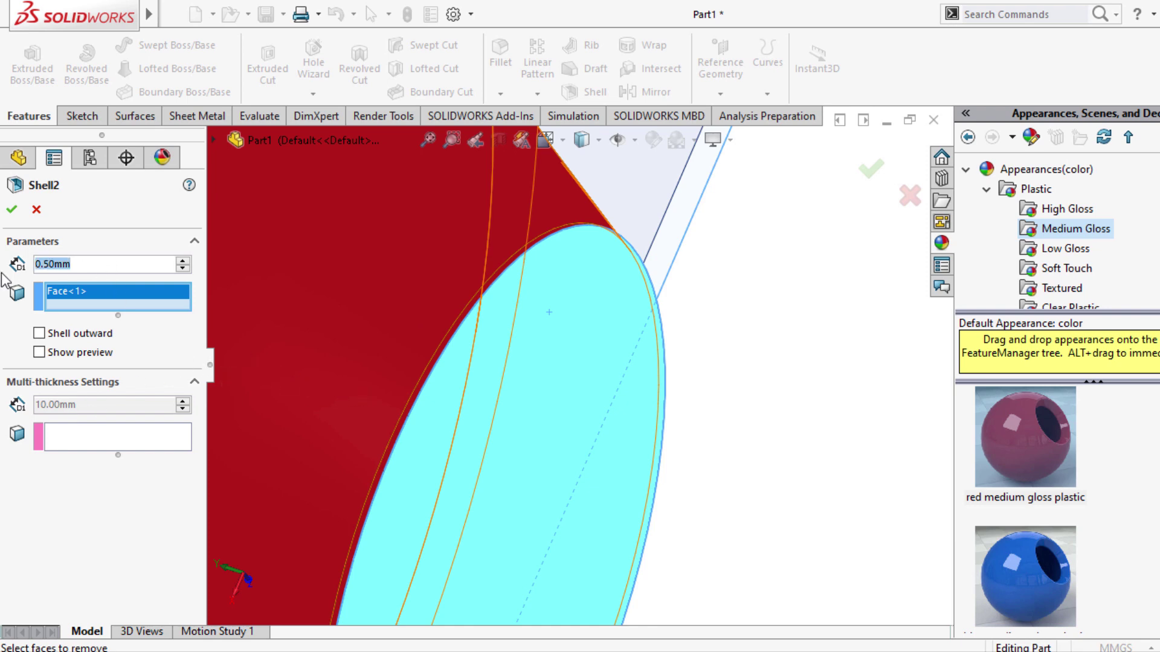
click(39, 353)
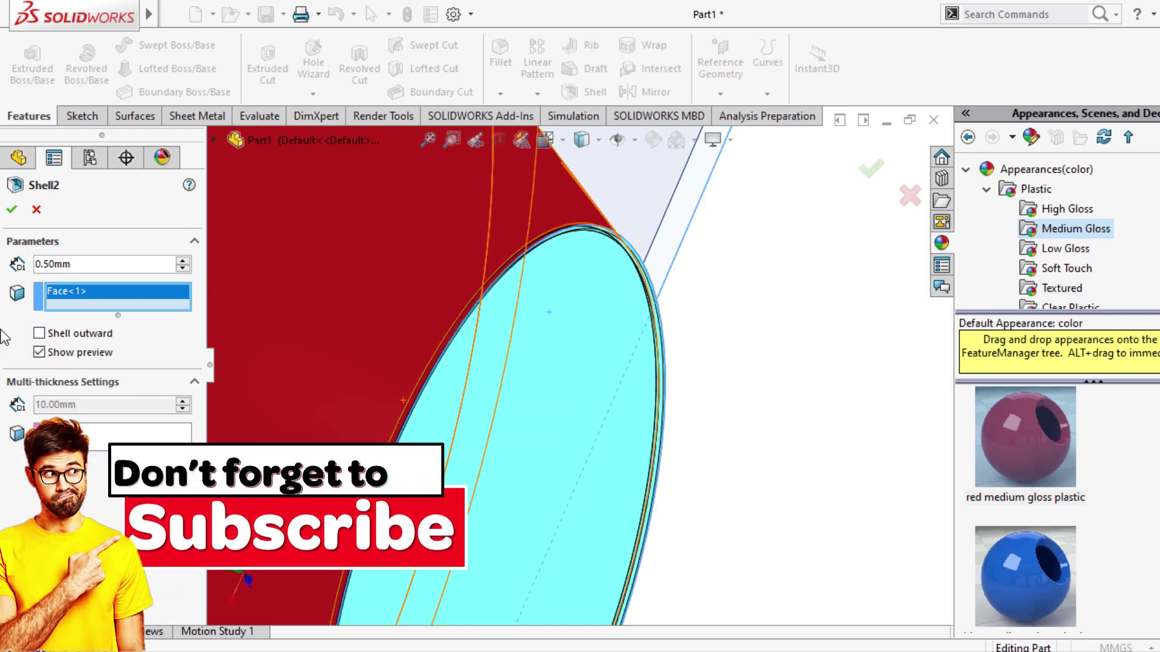
click(11, 211)
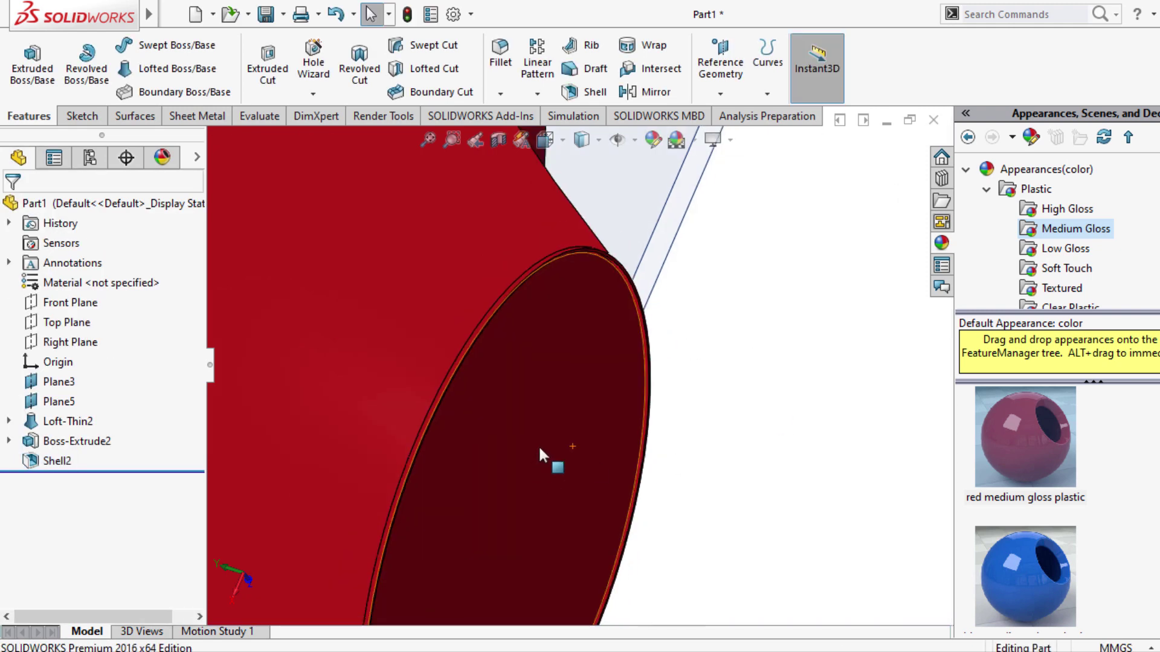
Hide reference planes Plane3 and Plane5 from the graphics area.
mouse_move(561, 429)
middle_down()
mouse_move(715, 227)
mouse_move(781, 450)
middle_up()
right_click(755, 418)
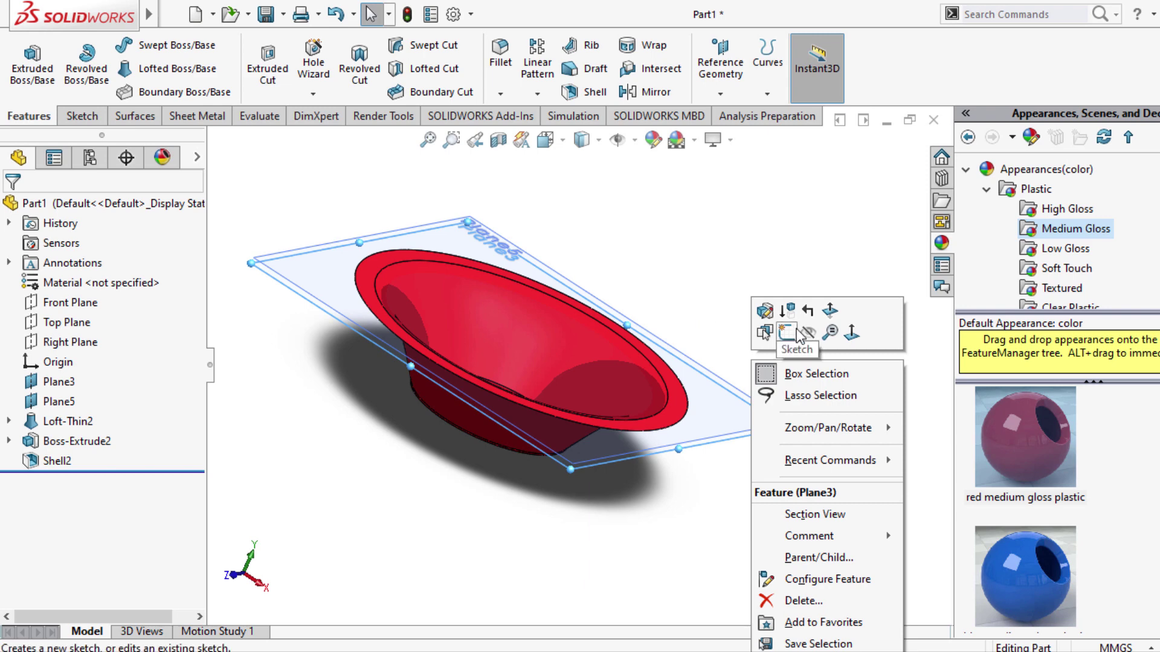
click(743, 356)
right_click(712, 379)
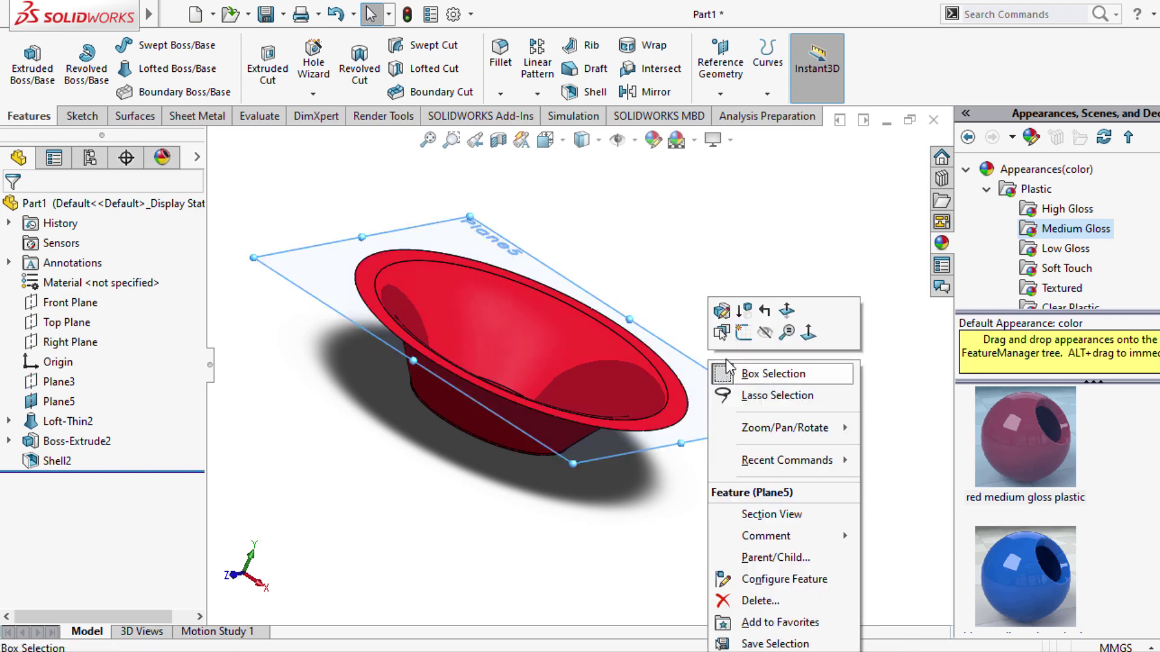
click(712, 319)
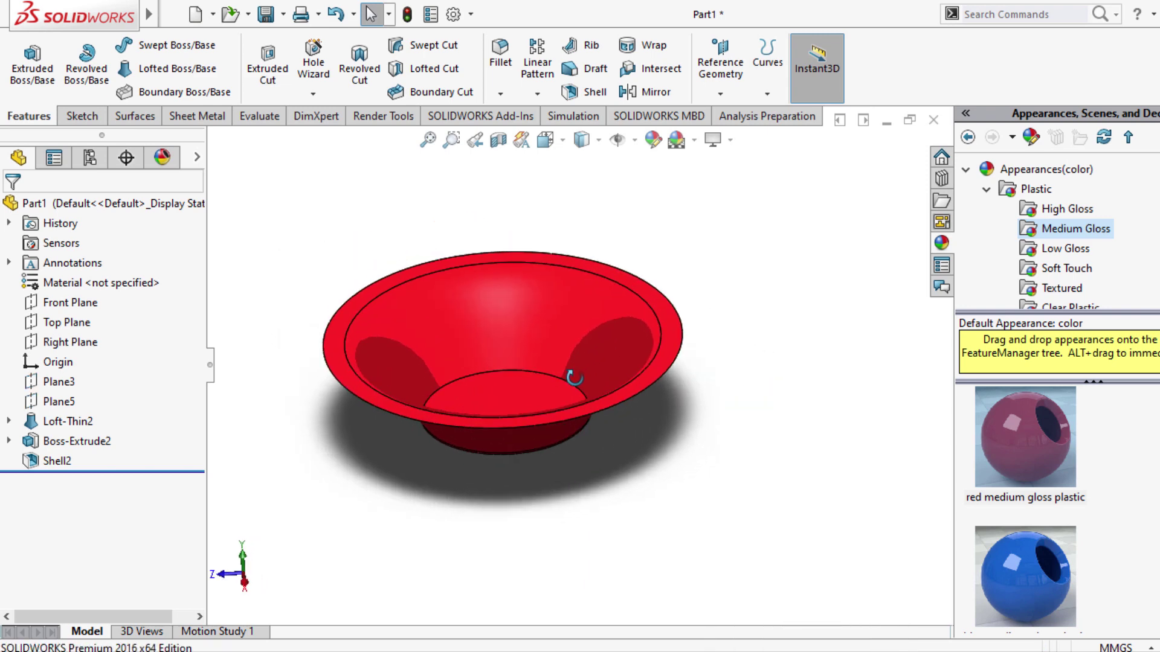